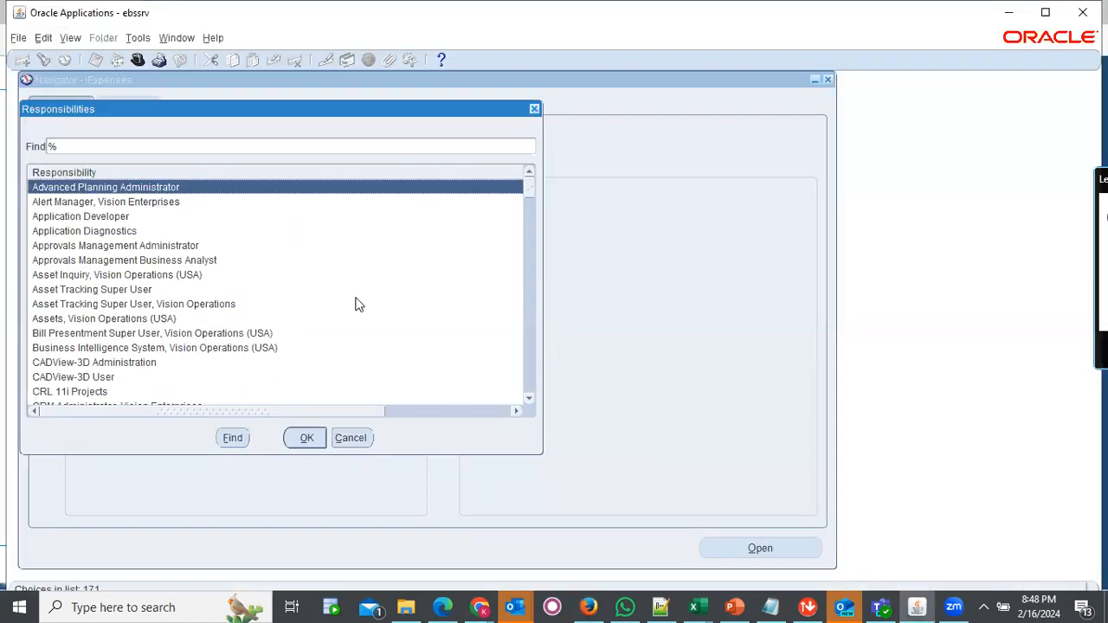
Dismiss the responsibility list without choosing one and open Expenses Home from the iExpenses functions
click(86, 146)
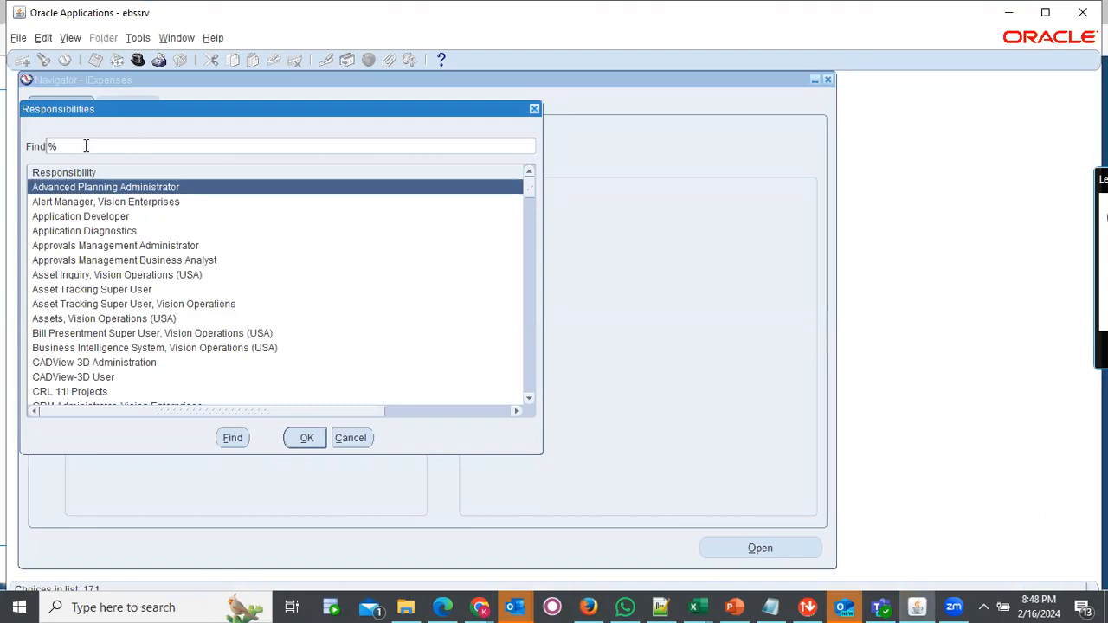
click(534, 109)
click(533, 110)
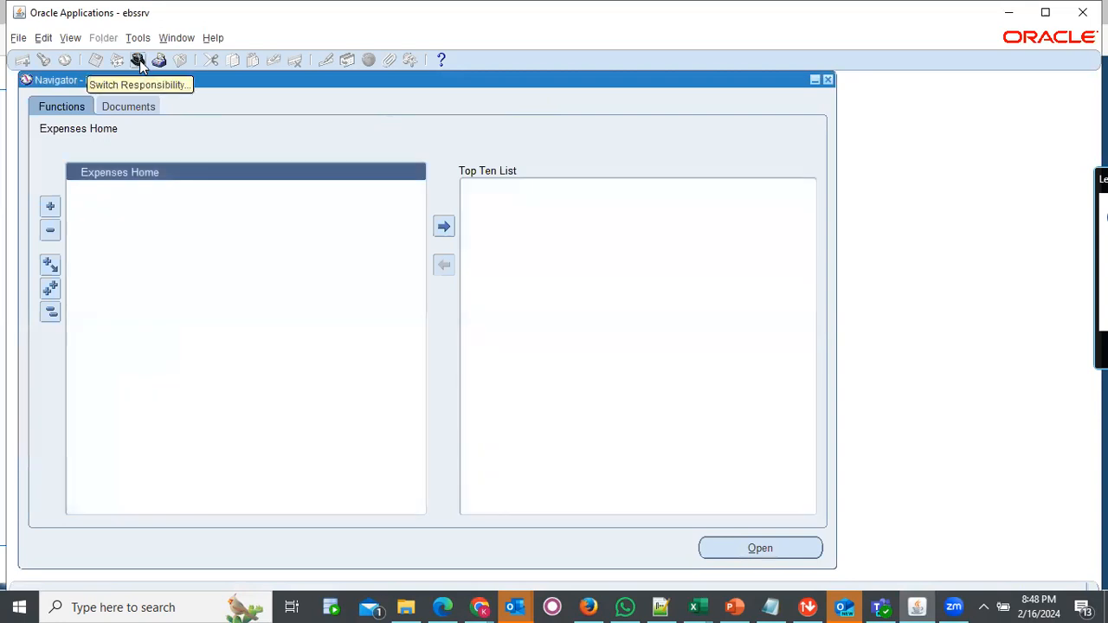
double_click(147, 174)
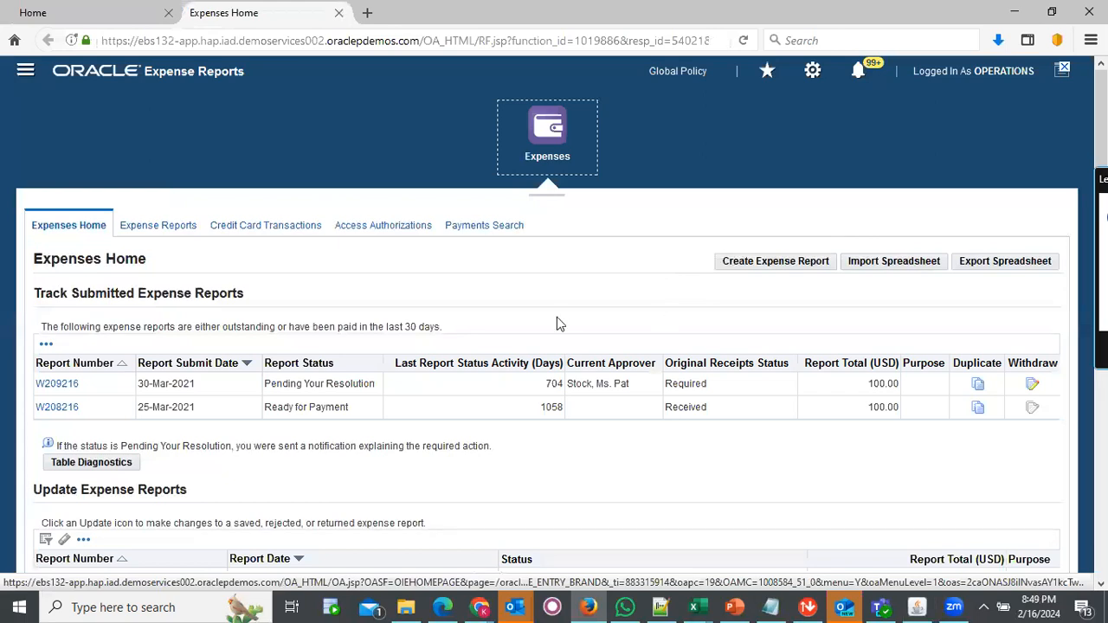
Create an expense report using the Nairobi Reimbursement Exp template and continue to its Cash and Other Expenses stage
click(775, 266)
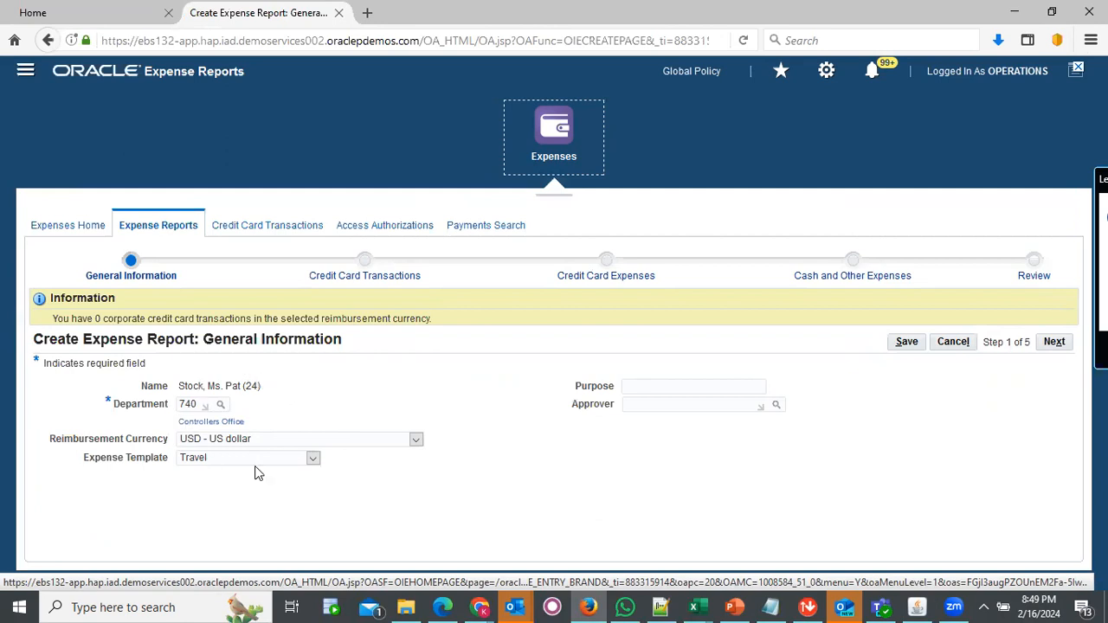
click(313, 459)
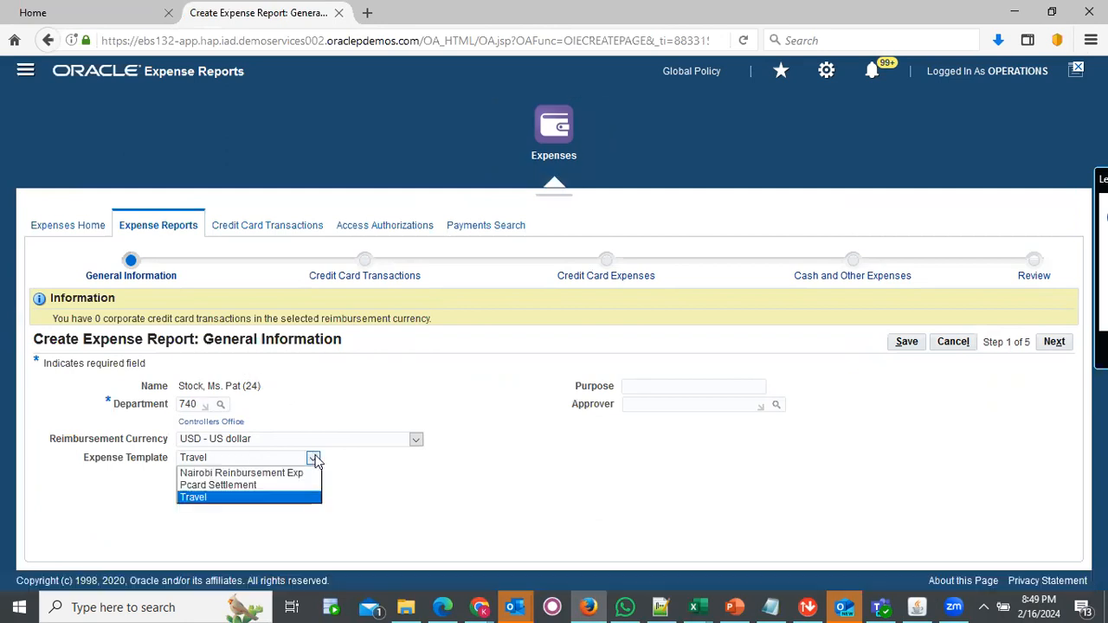
click(249, 476)
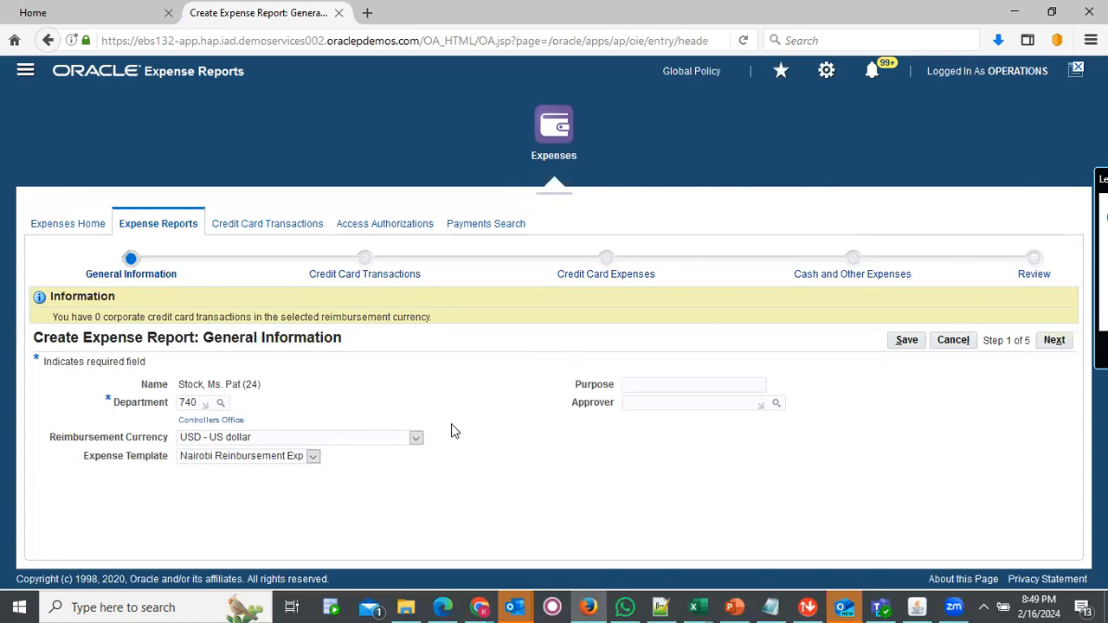
click(1060, 344)
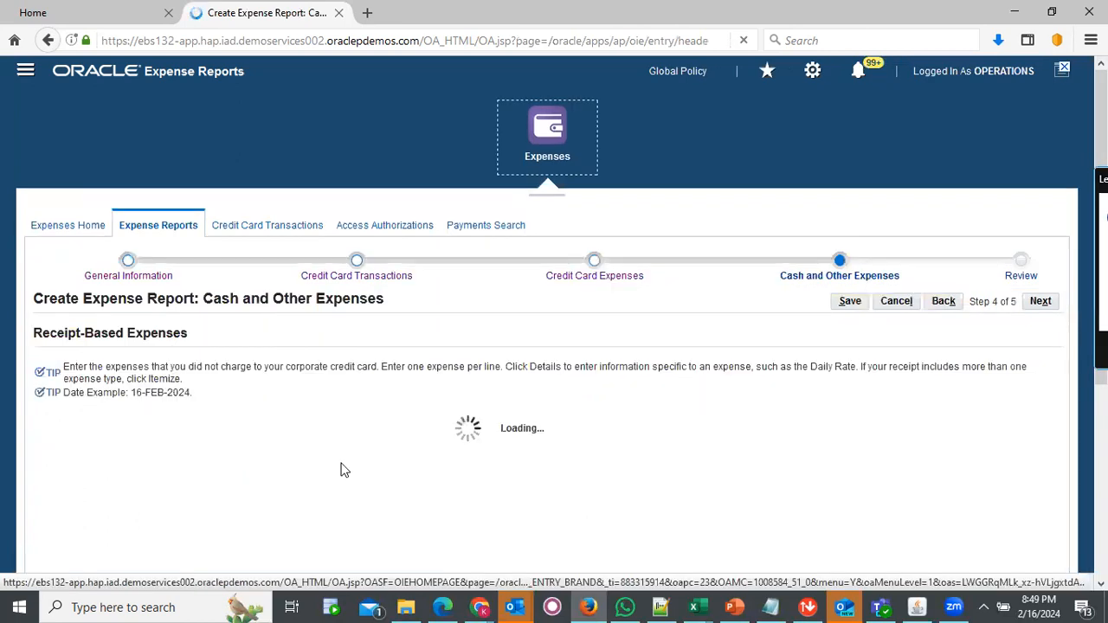
Set the first receipt-based expense line's date to 16-Feb-2024 and its receipt amount to 1200
scroll(341, 465, down, 2)
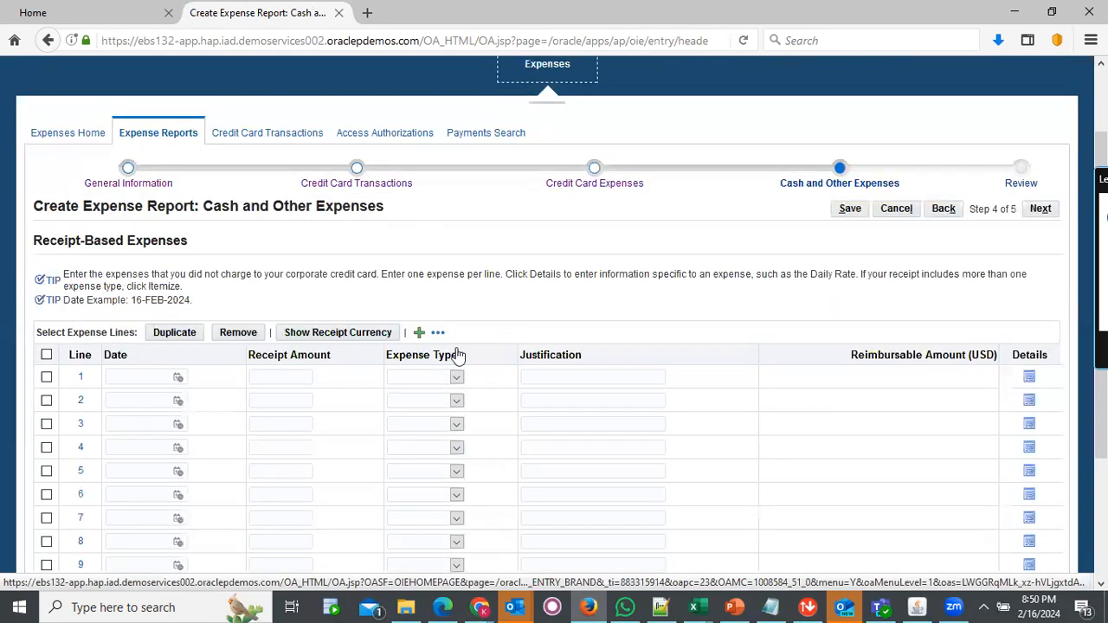
scroll(459, 356, up, 1)
scroll(459, 356, down, 1)
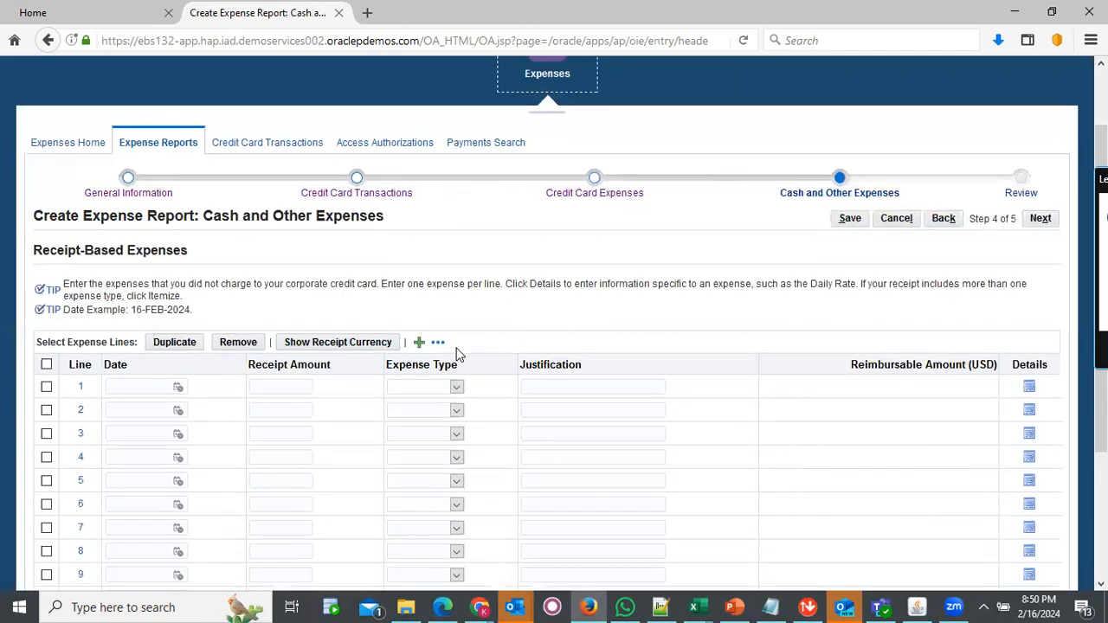
click(178, 389)
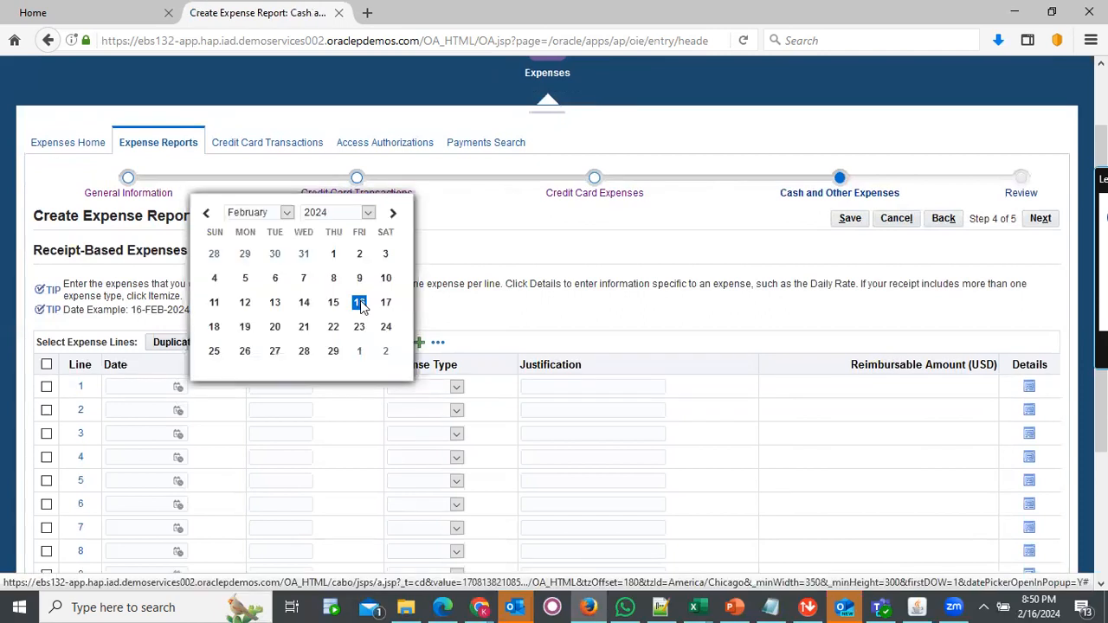
click(359, 302)
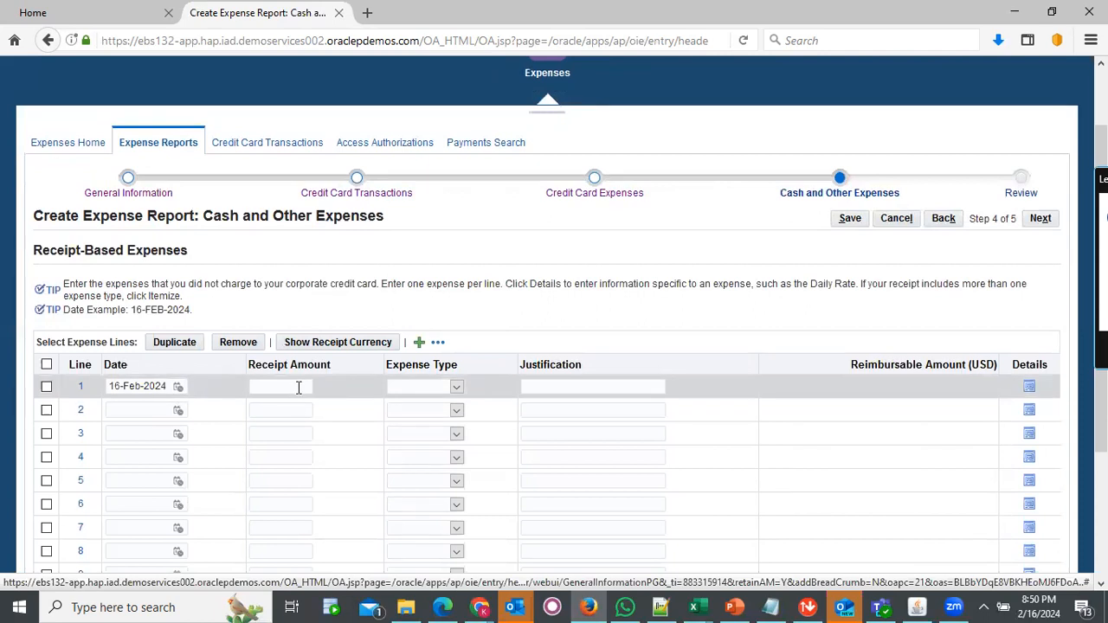
click(297, 387)
text(1200)
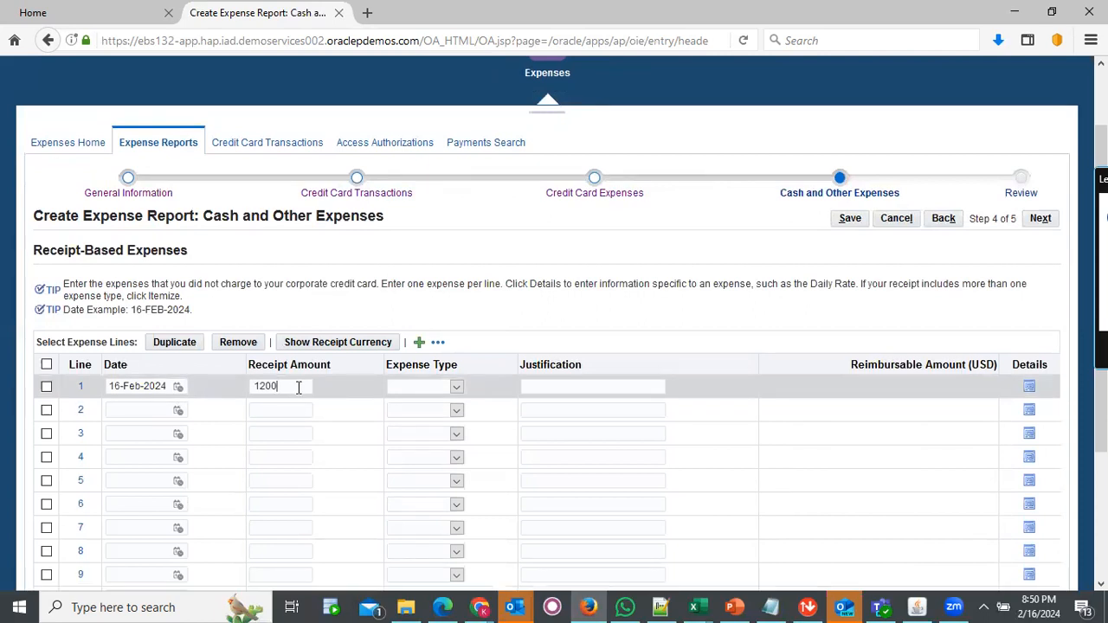
Show the expense types available for the first expense line
click(456, 388)
click(457, 390)
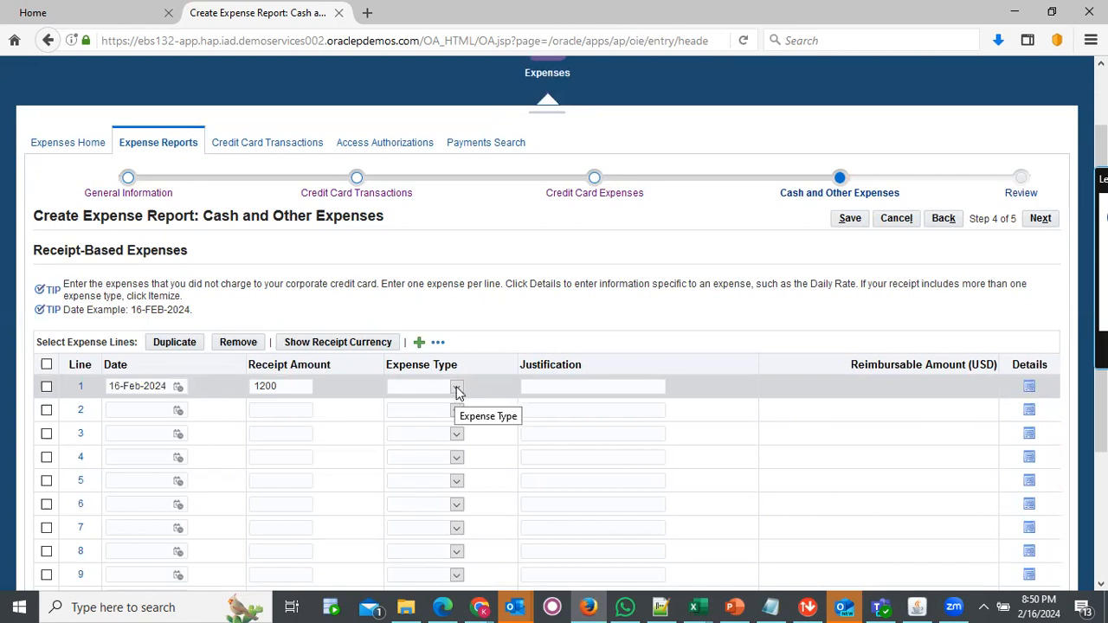
click(457, 389)
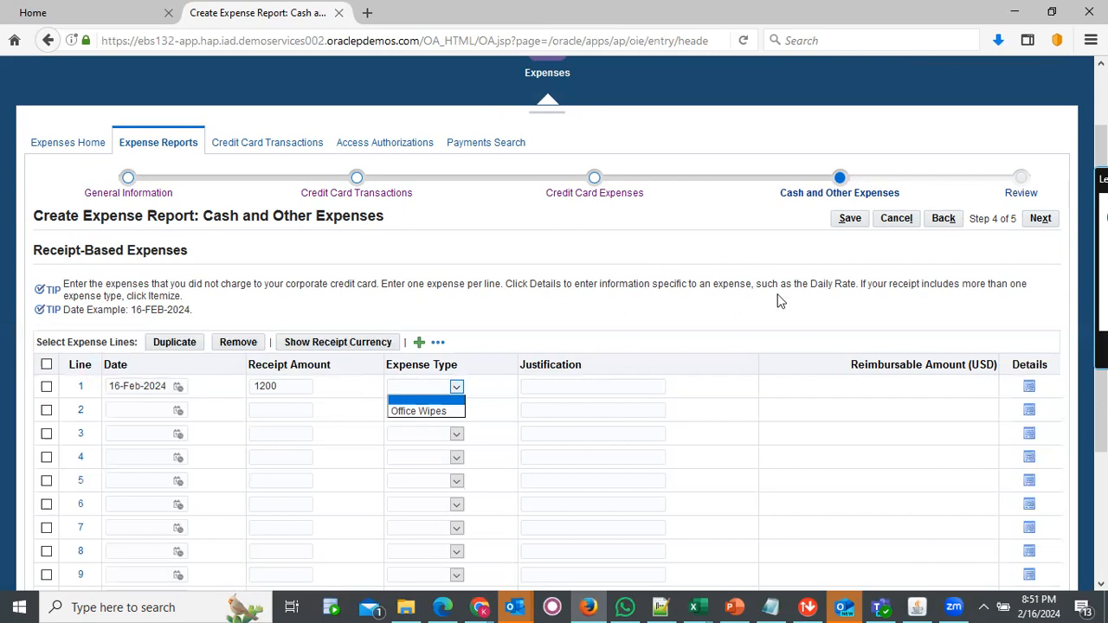
Switch to the Oracle Applications forms window and change the responsibility to Payables Manager
click(918, 606)
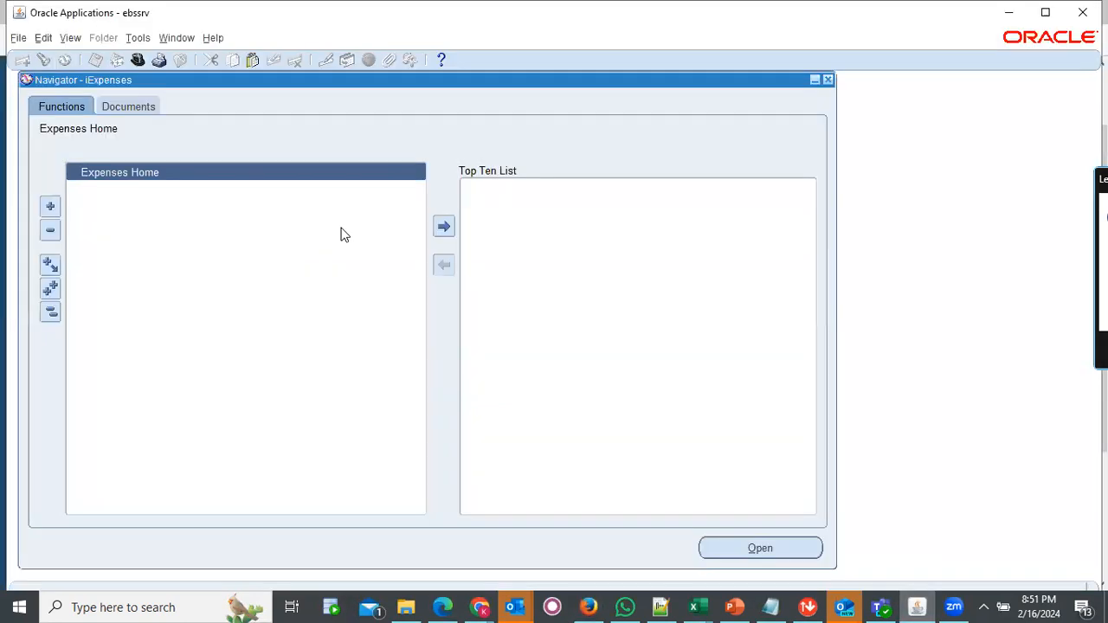
click(138, 60)
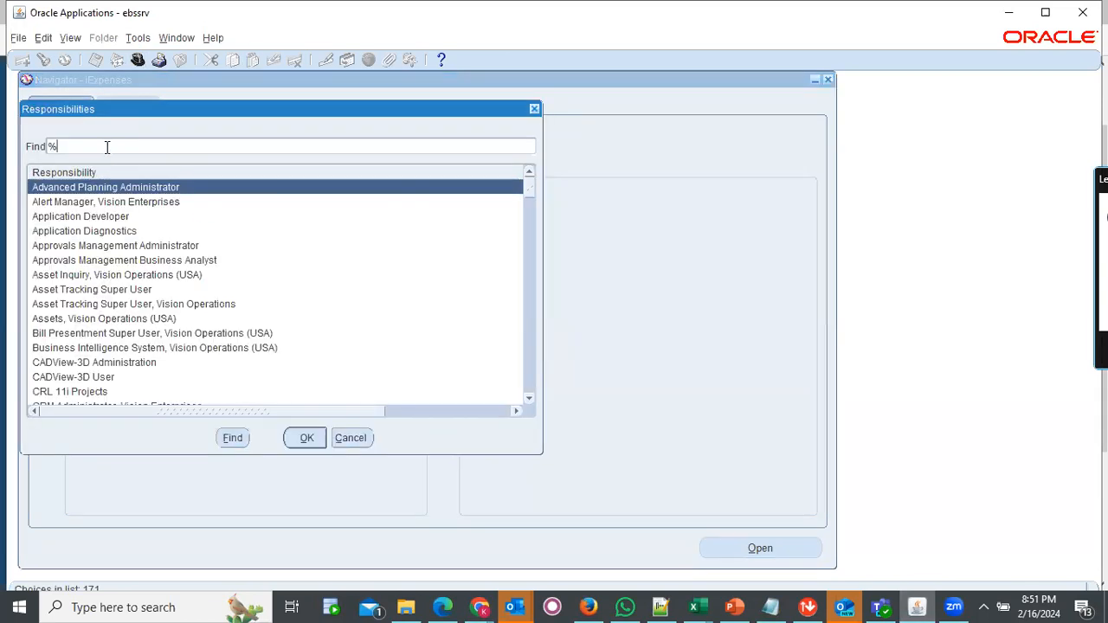
text(Payables%)
click(105, 146)
key(Return)
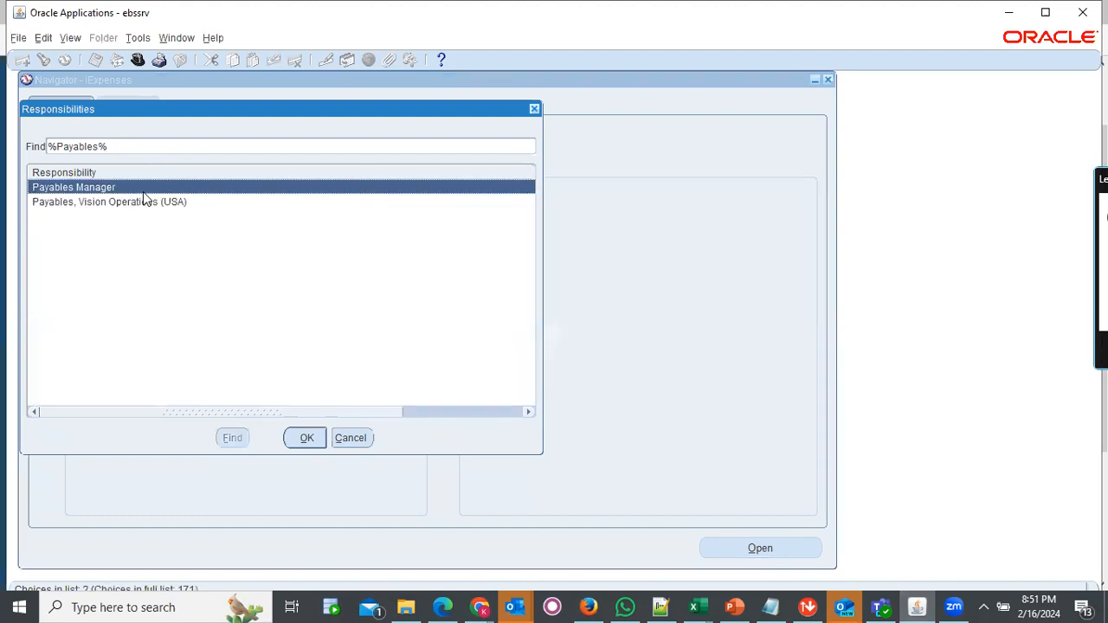
double_click(118, 187)
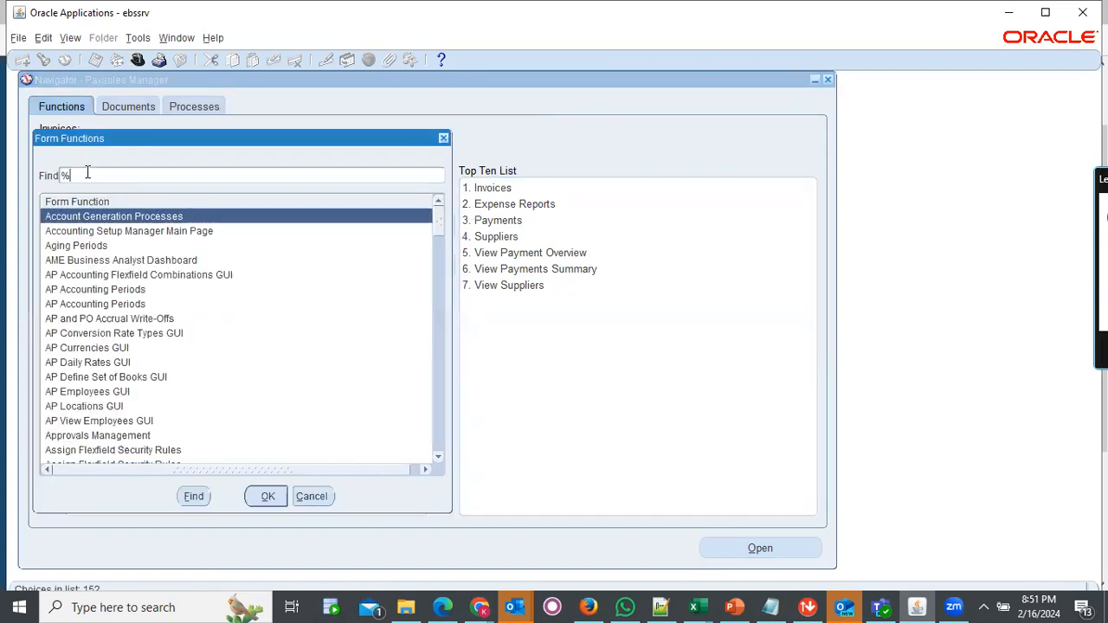
Find the Expense Report Templates function, open its form, and move the form clear of the navigator's function list
text(Expense Report Templat)
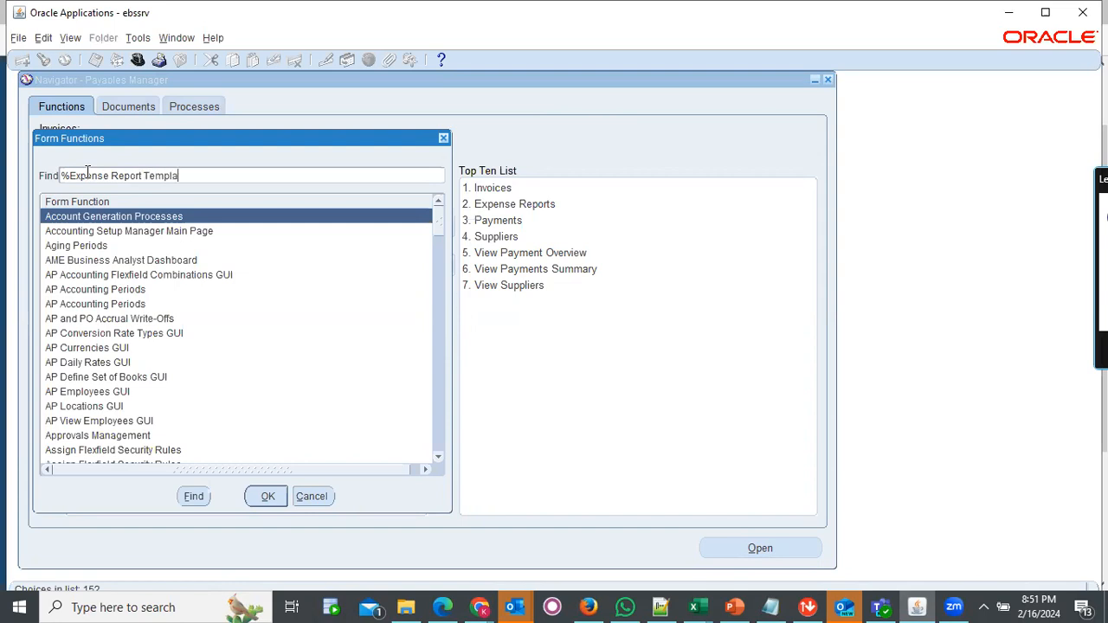
text(es%)
key(Return)
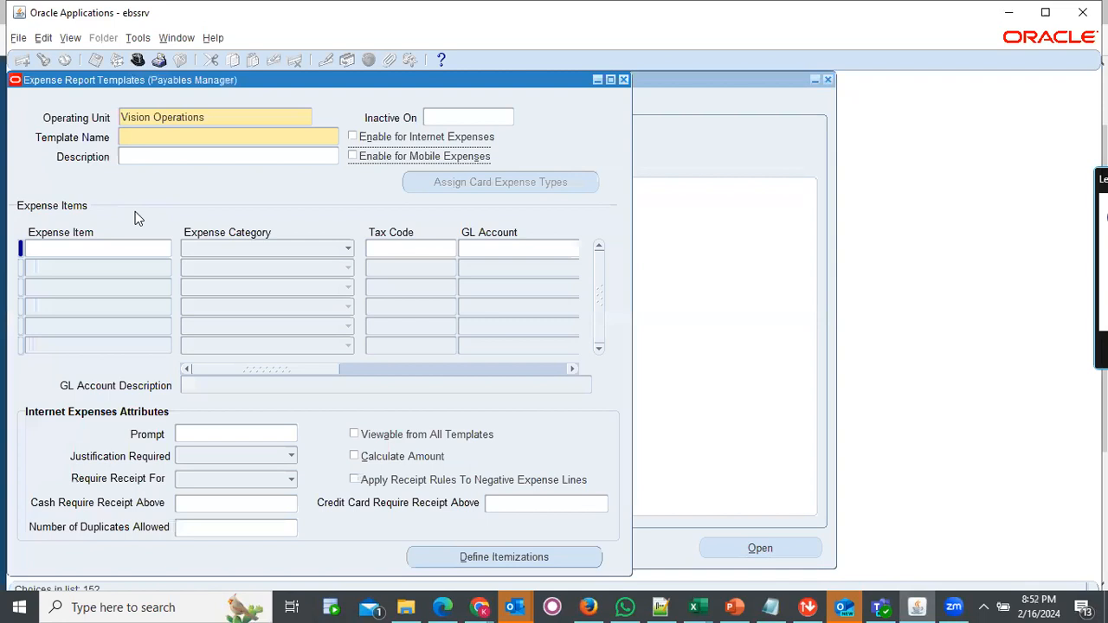
drag(251, 81, 447, 117)
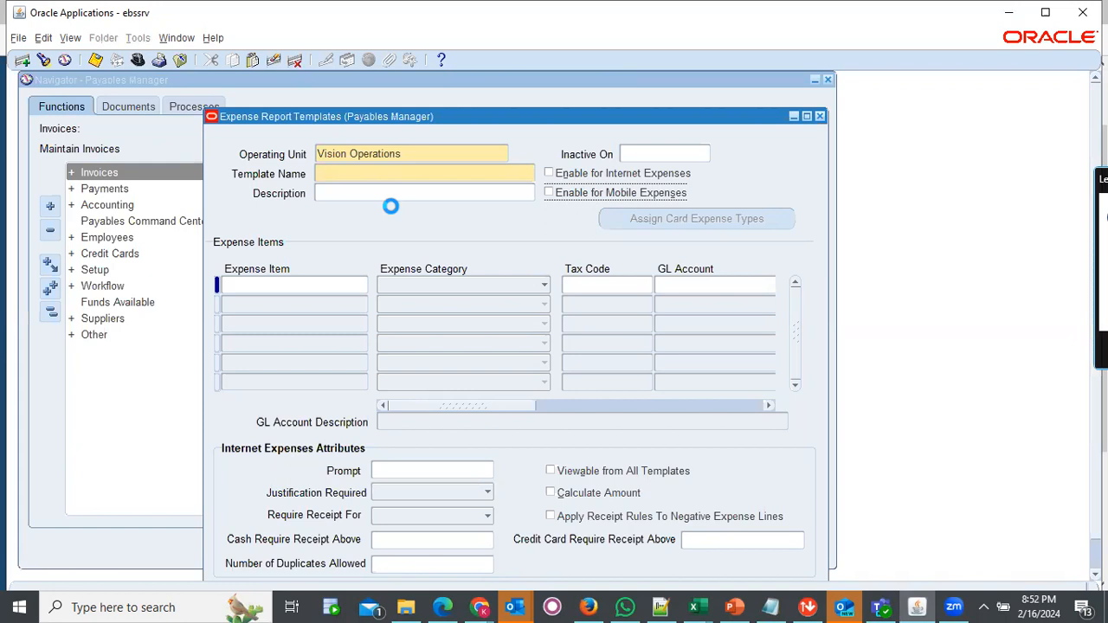
Query the expense report templates for names matching Nairobi%
key(F11)
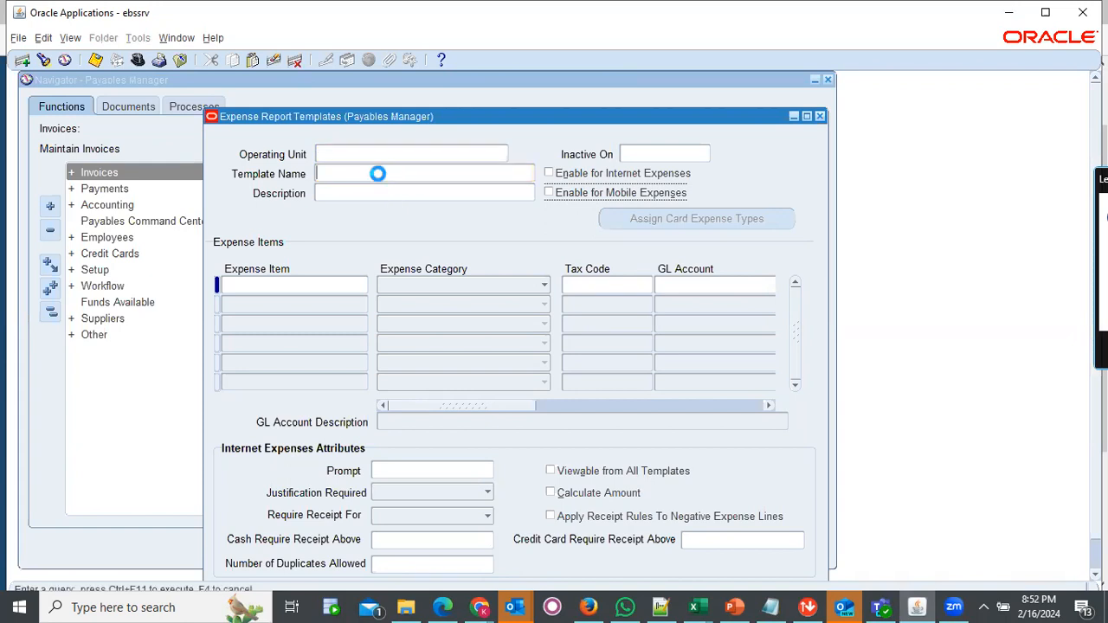
text(Nairobi)
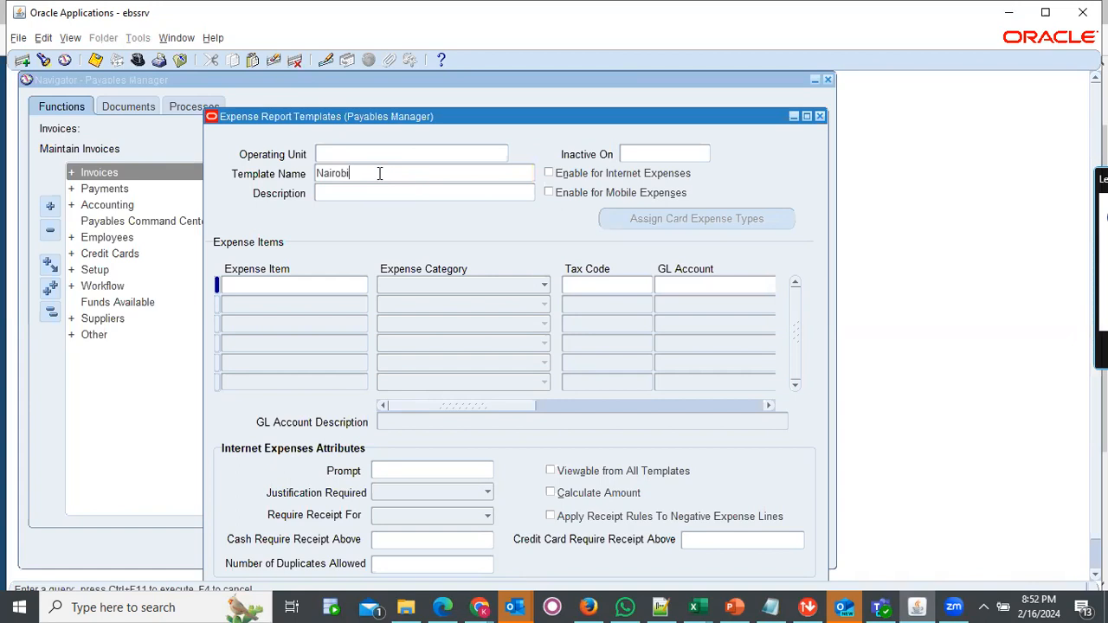
text(%)
key(ctrl+F11)
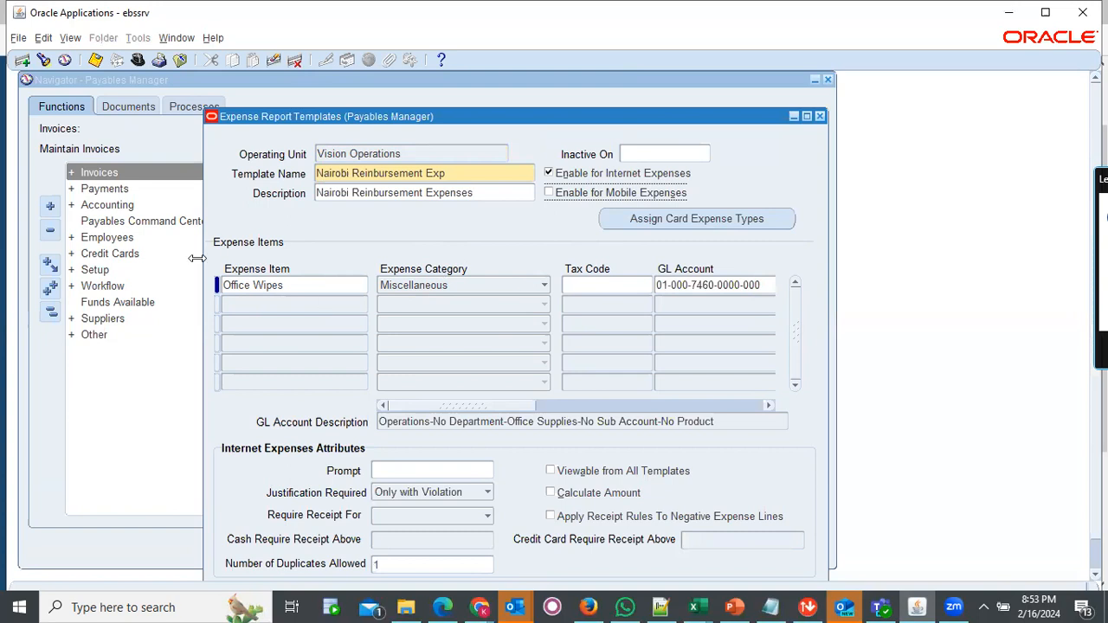
Add an expense item named "Site Visit (Travel)" below Office Wipes in the Nairobi Reimbursement Exp template
click(250, 301)
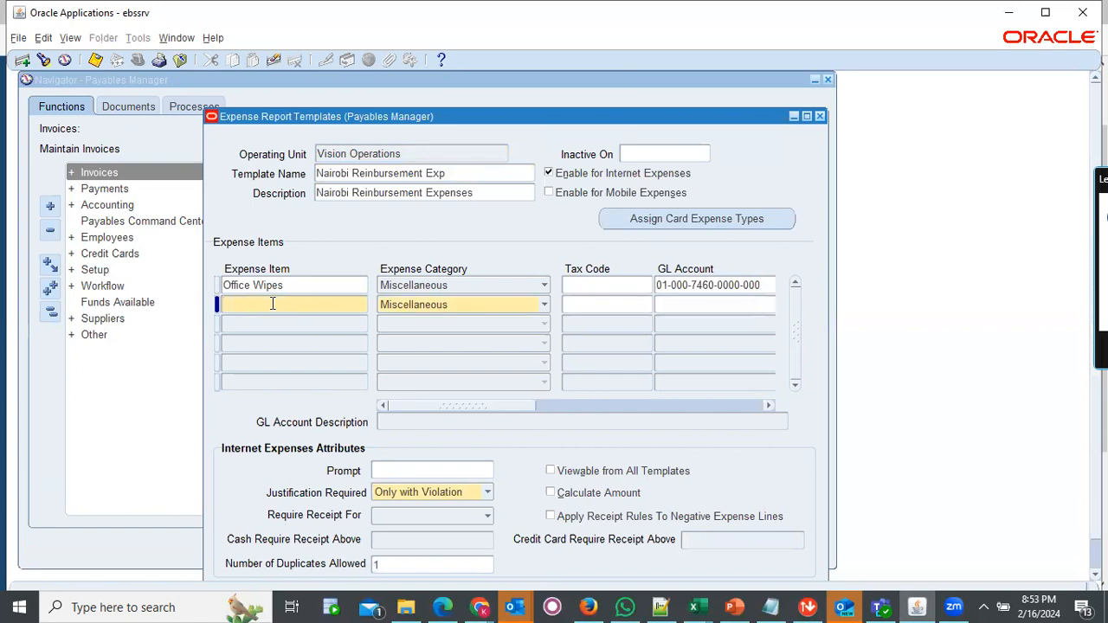
text(Site V)
text(isi)
text(ts)
text(Exp)
key(BackSpace)
key(BackSpace)
key(BackSpace)
key(BackSpace)
key(BackSpace)
text(Travel))
Begin the Site Visit (Travel) item's GL account with company 01 and department 000
drag(445, 404, 402, 414)
drag(488, 407, 529, 404)
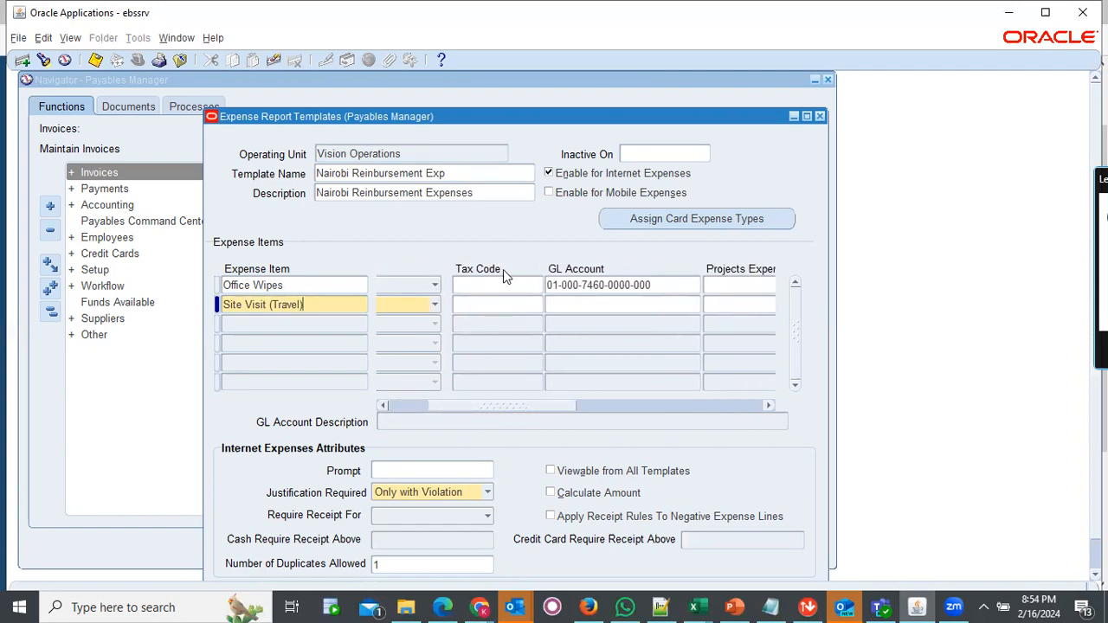
drag(463, 414, 490, 416)
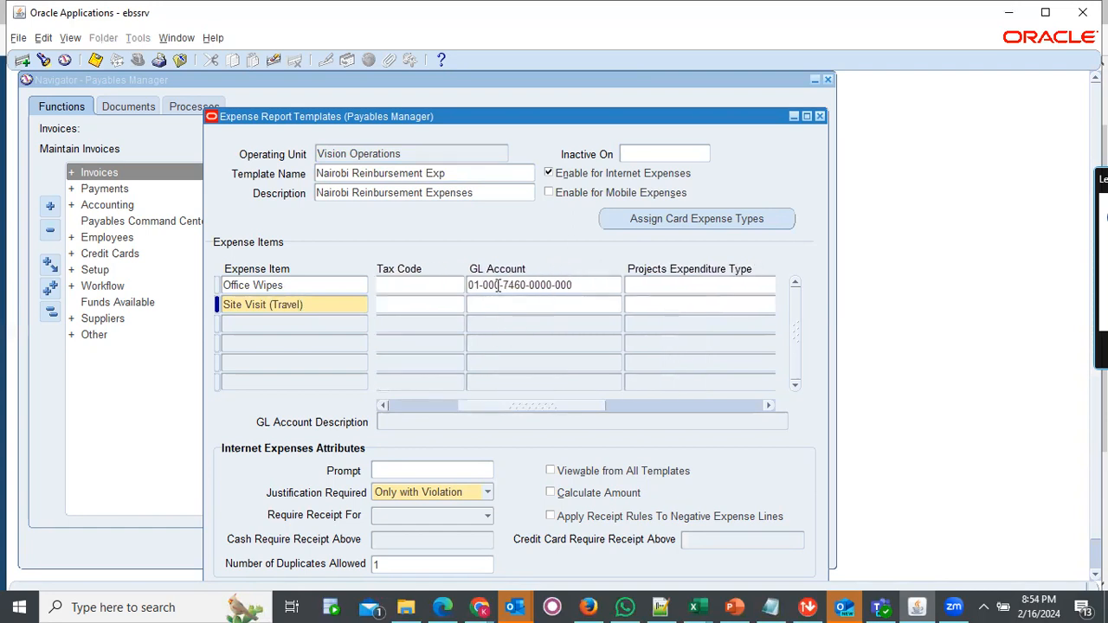
drag(477, 405, 415, 407)
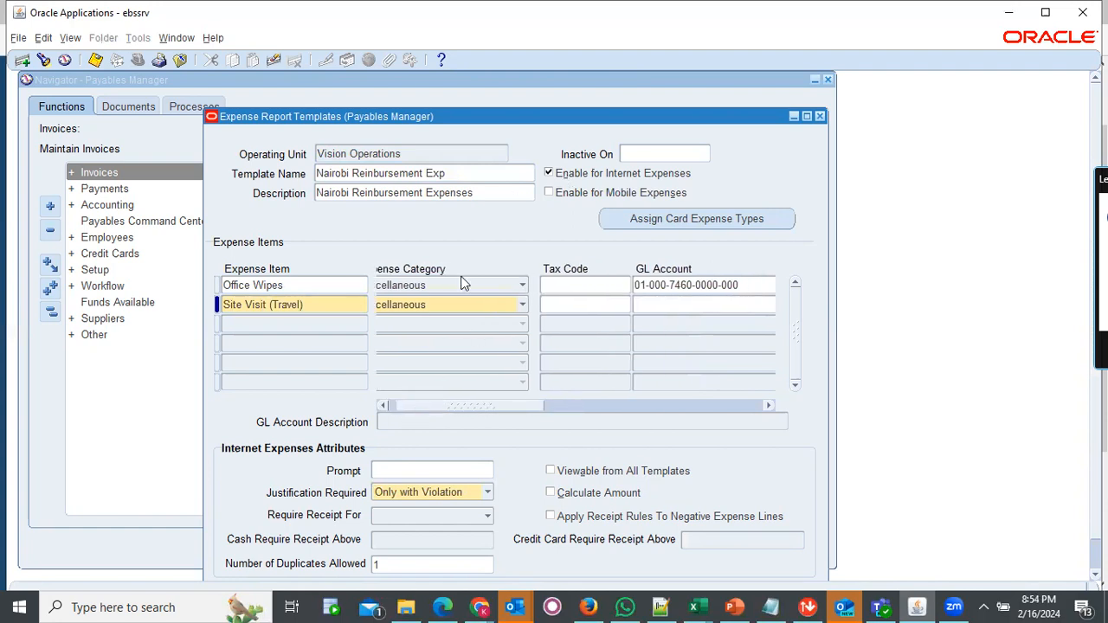
drag(454, 404, 510, 407)
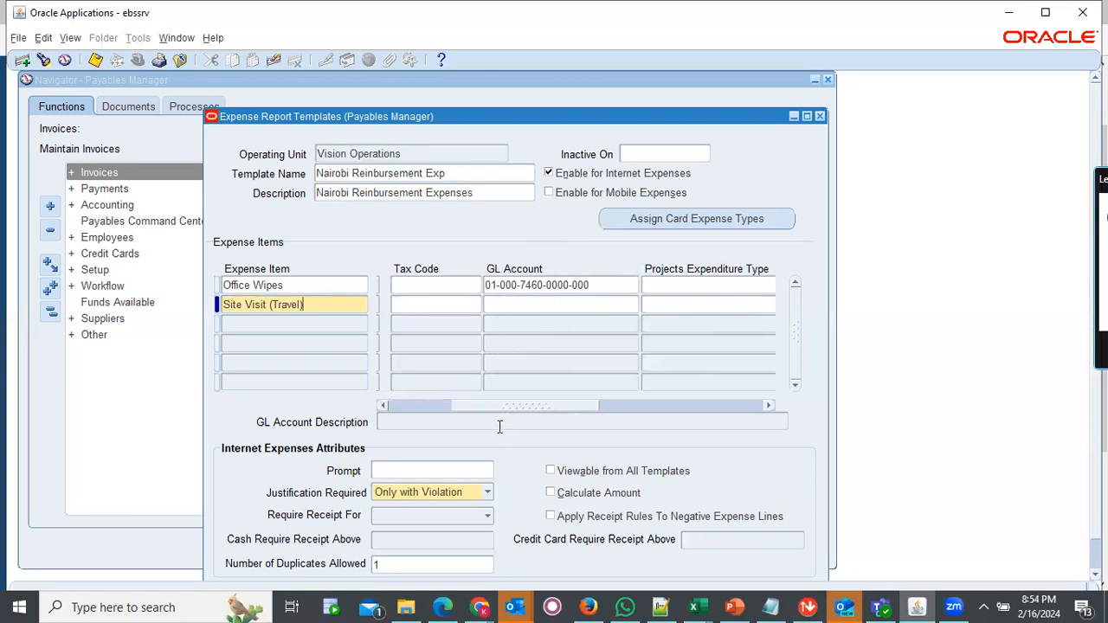
drag(490, 406, 495, 408)
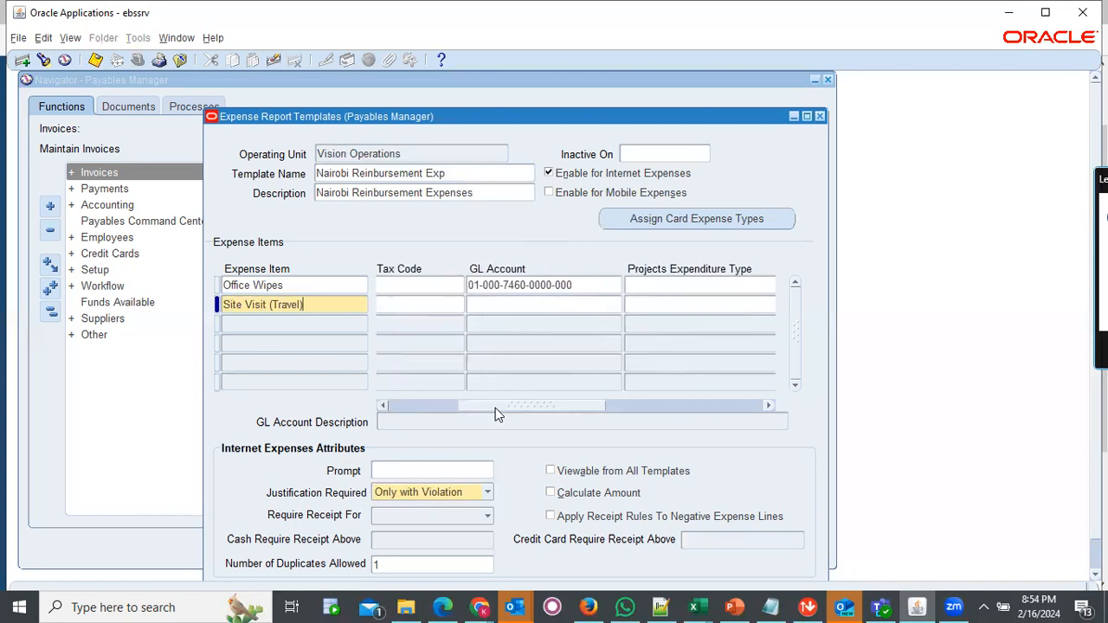
click(531, 302)
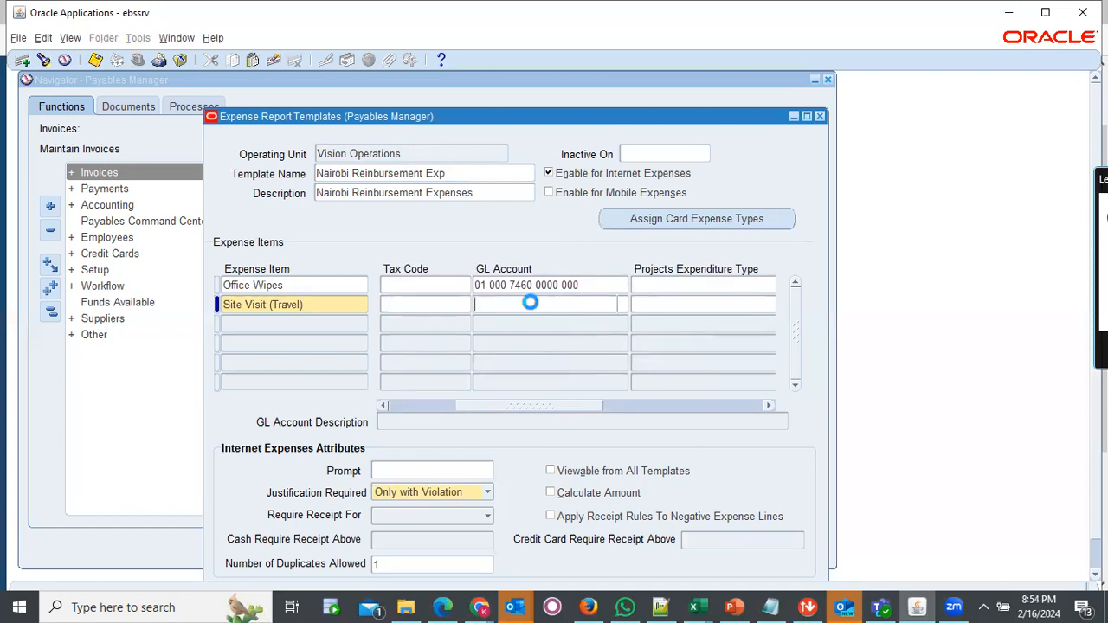
click(328, 301)
text(000)
key(Tab)
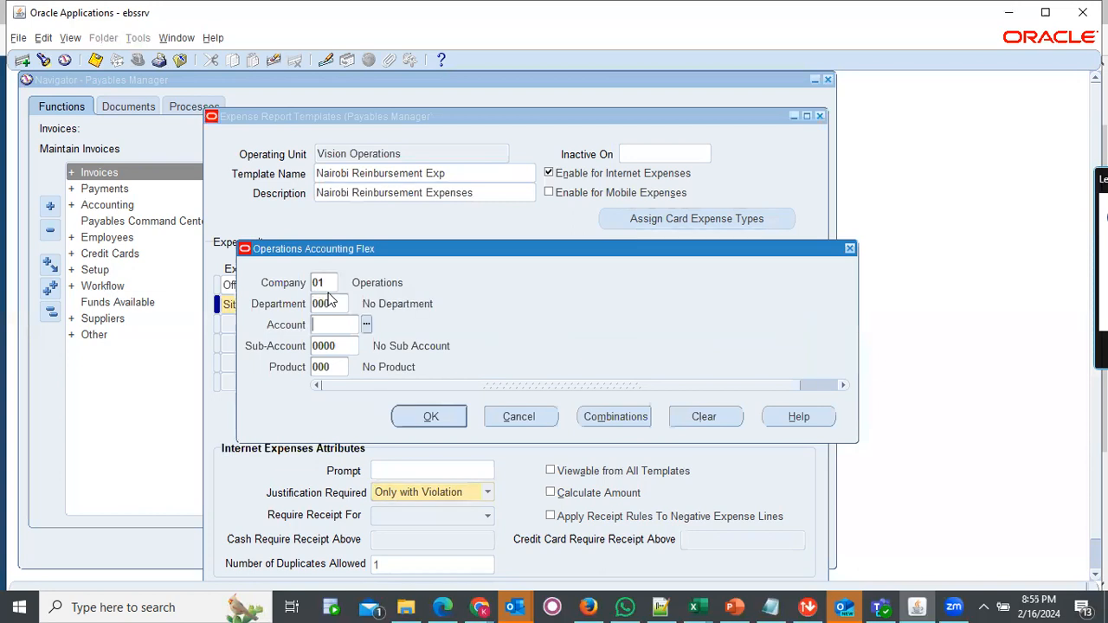
Search the account values for travel and set the account segment to 7699, Miscellaneous Travel Expenses
double_click(329, 324)
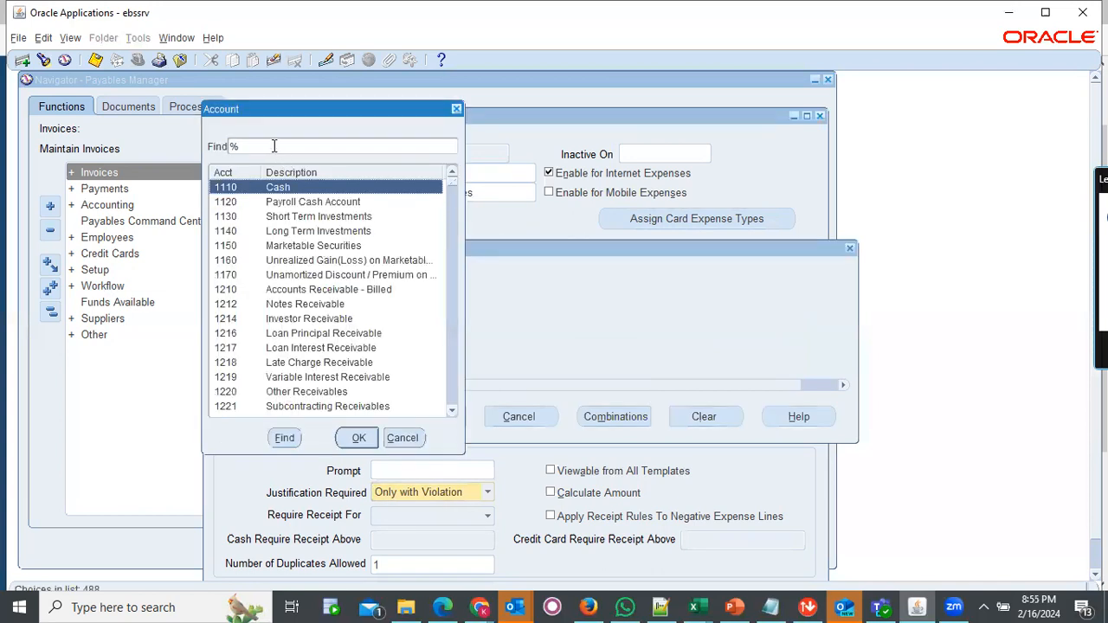
text(Ta)
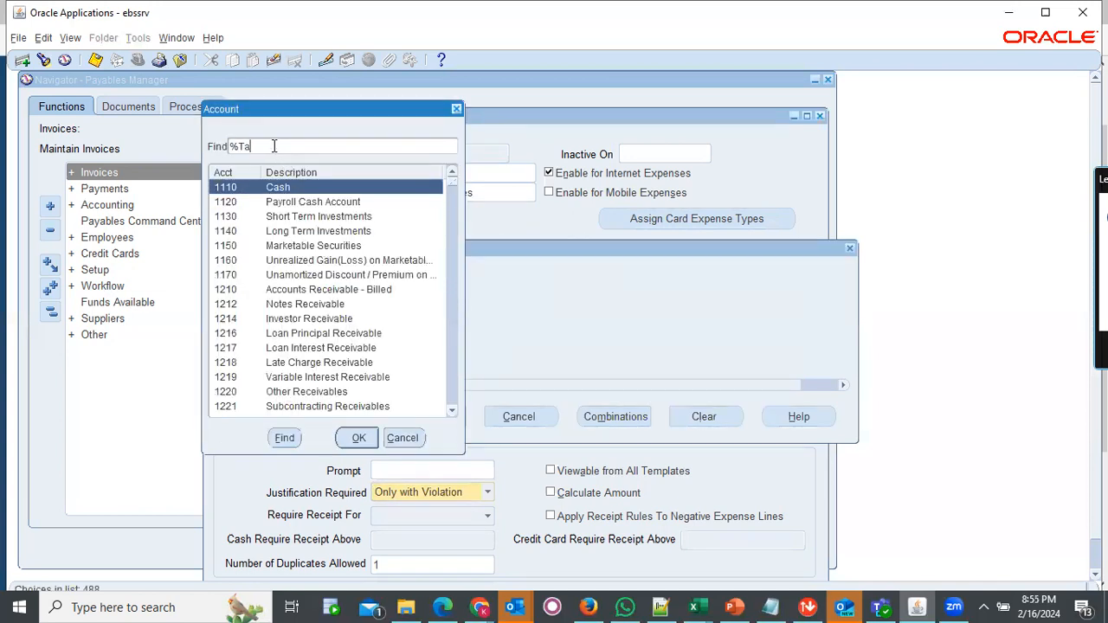
text(vel%)
key(Return)
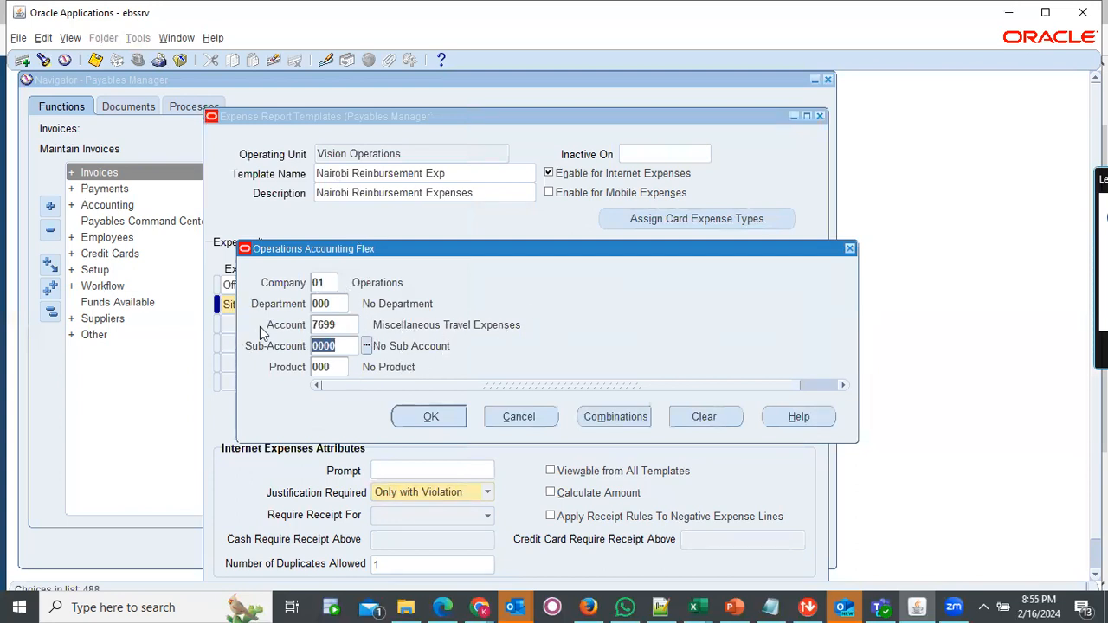
click(431, 418)
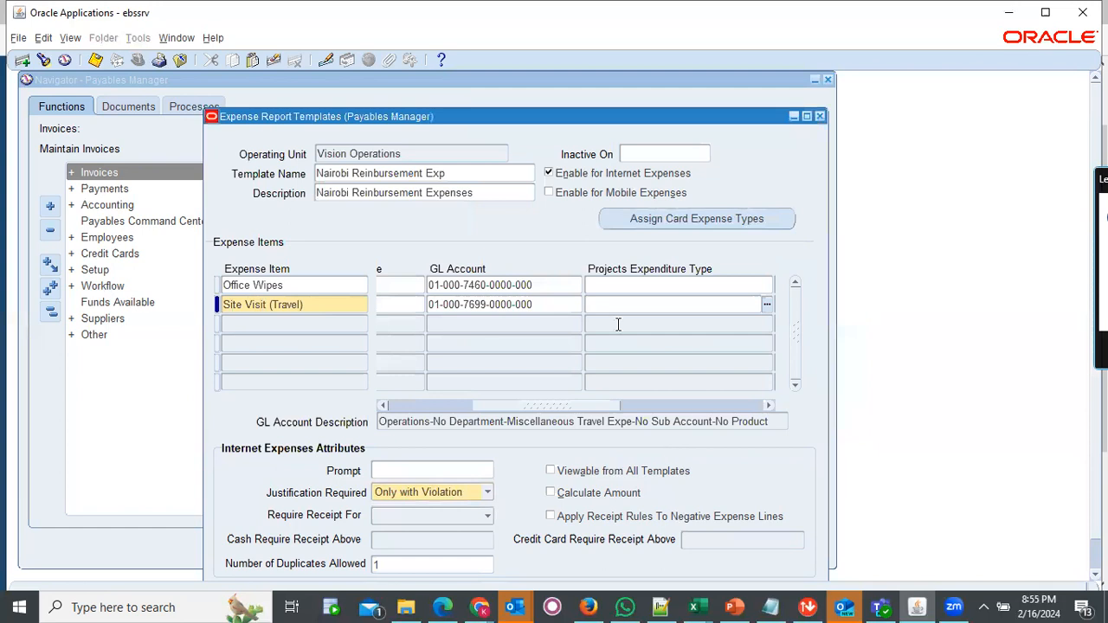
drag(555, 404, 608, 407)
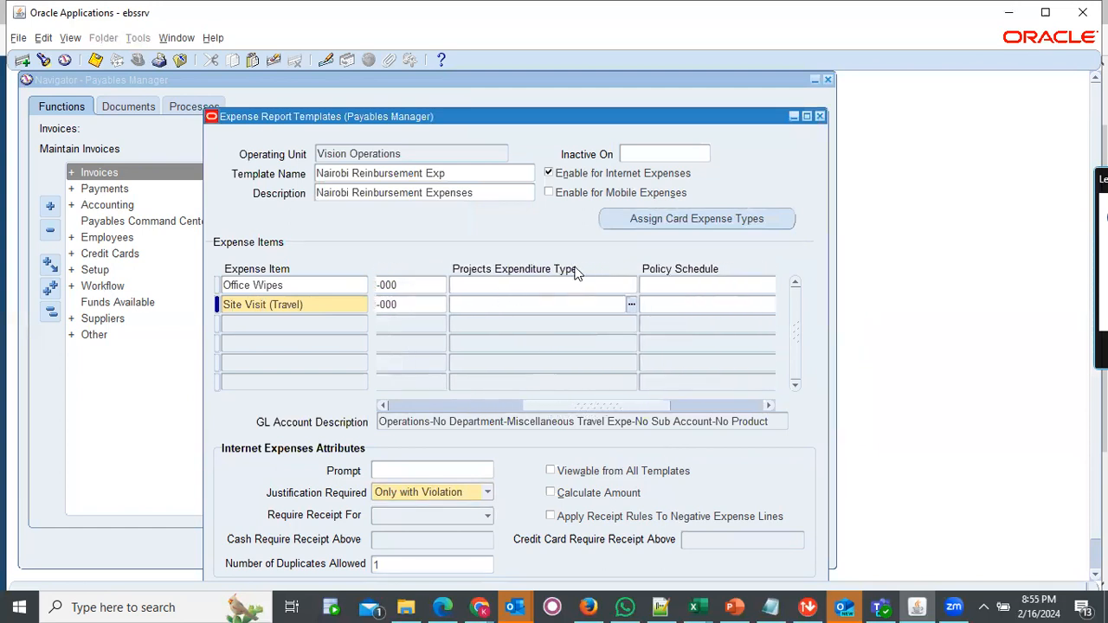
drag(537, 407, 592, 404)
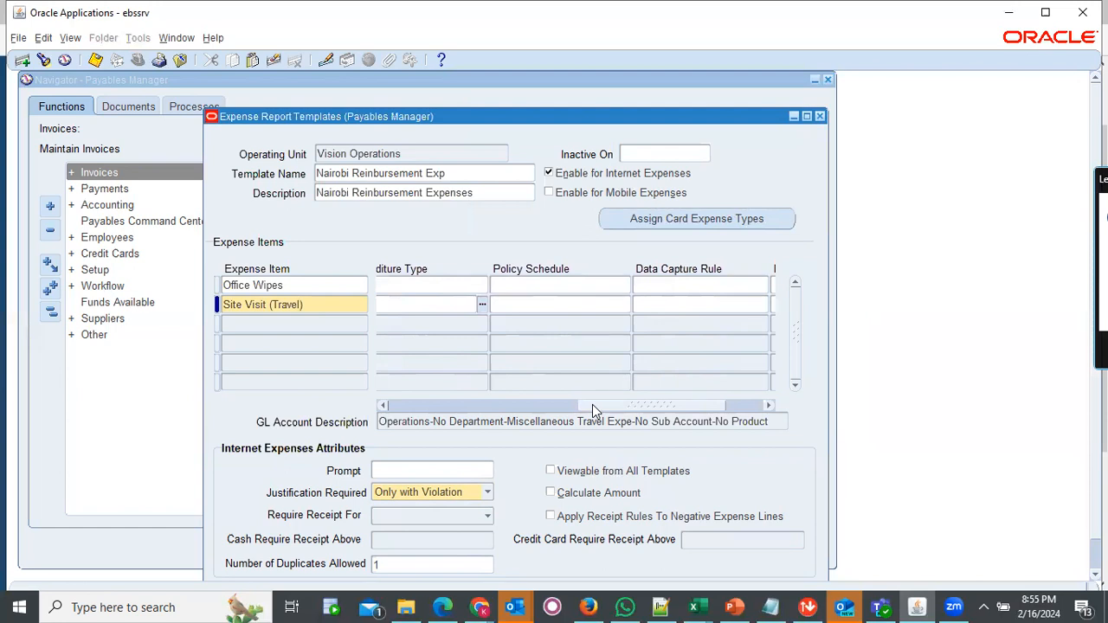
drag(592, 404, 398, 422)
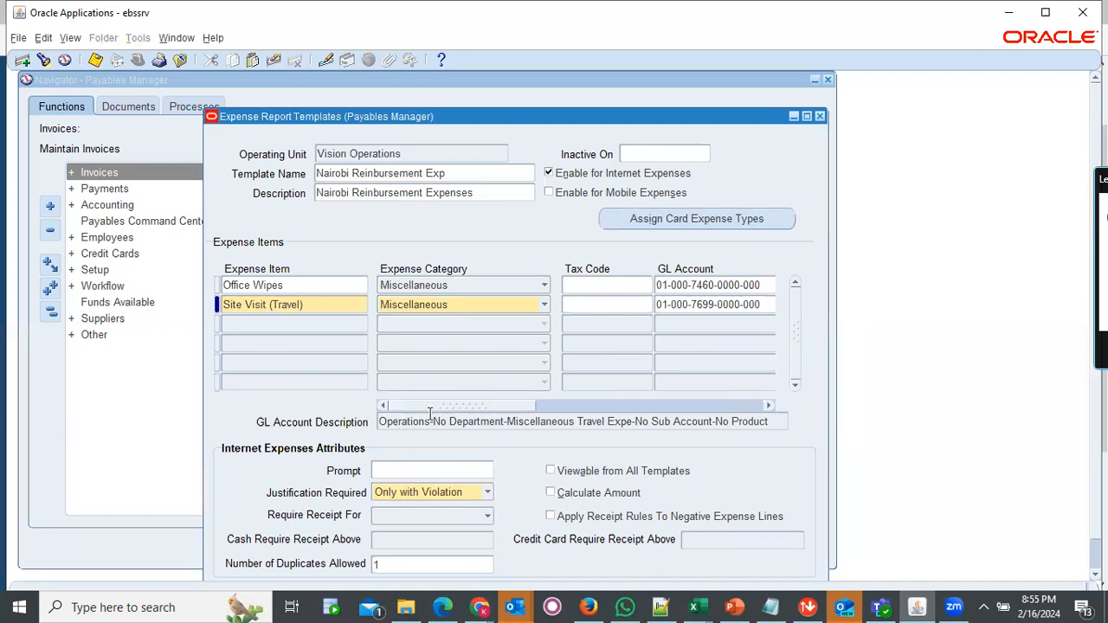
drag(426, 411, 715, 406)
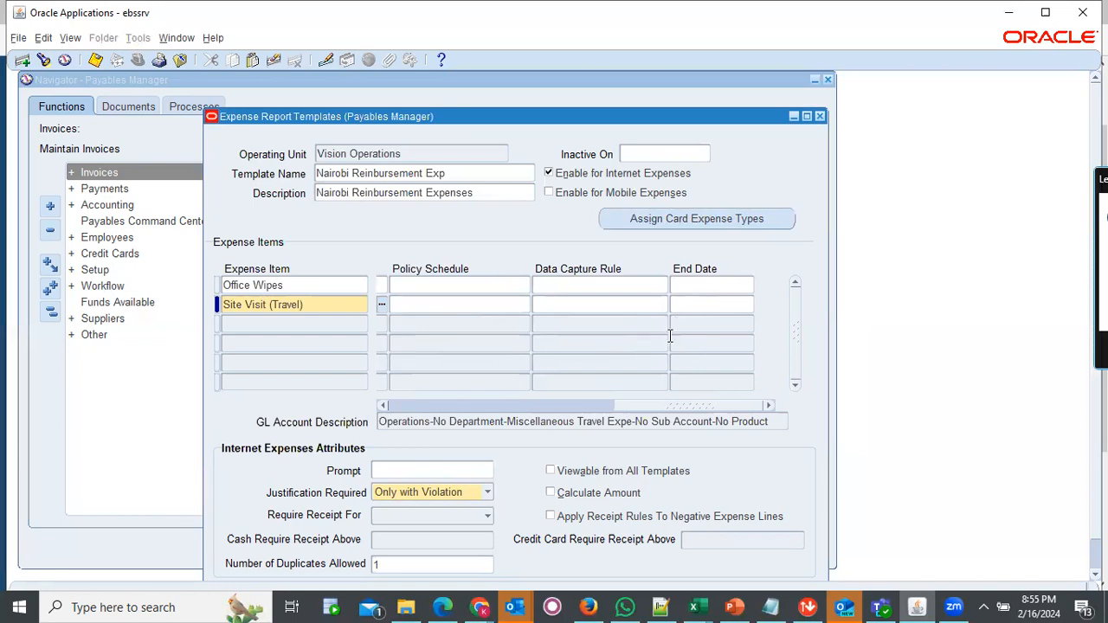
click(646, 404)
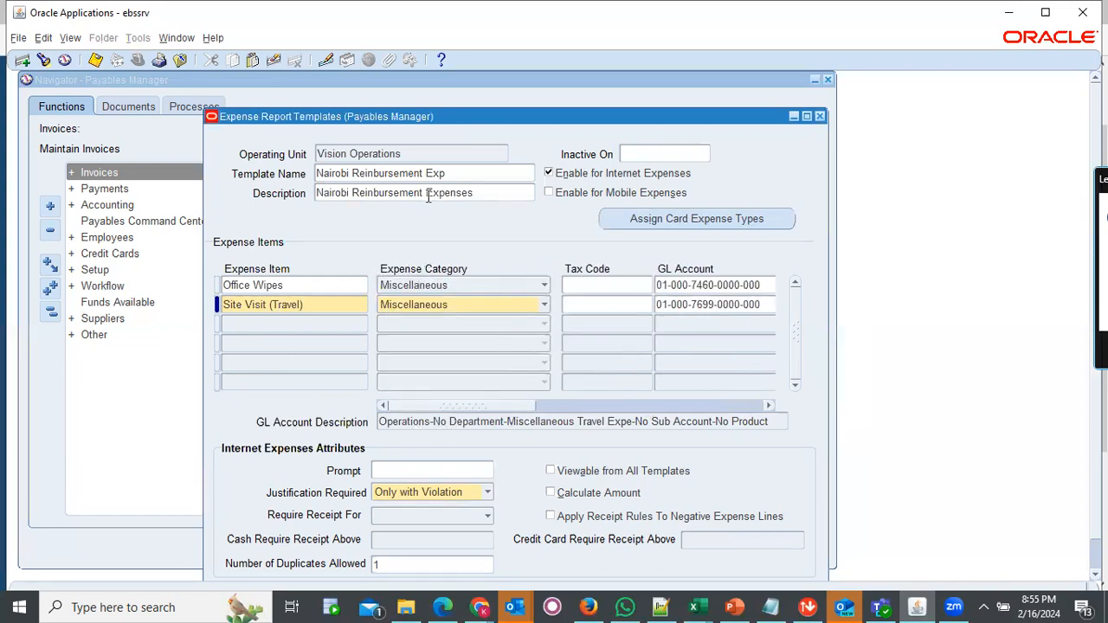
click(96, 62)
click(1045, 12)
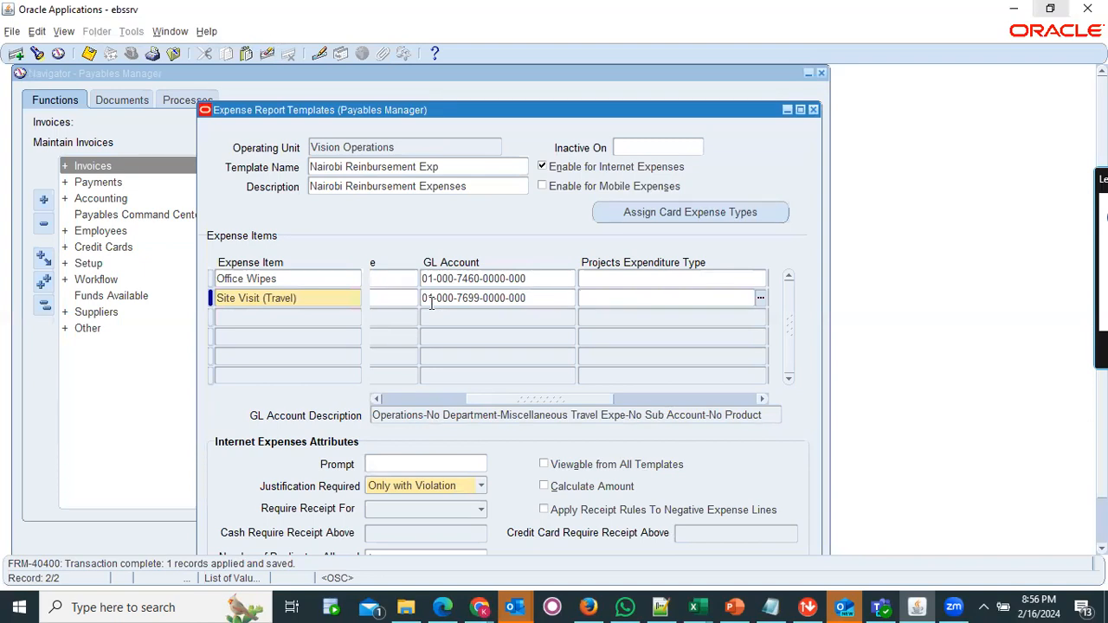
Switch to the iExpenses browser page, check line 1's expense type choices, and return to Expense Reports, discarding the unsaved report
key(alt+Tab)
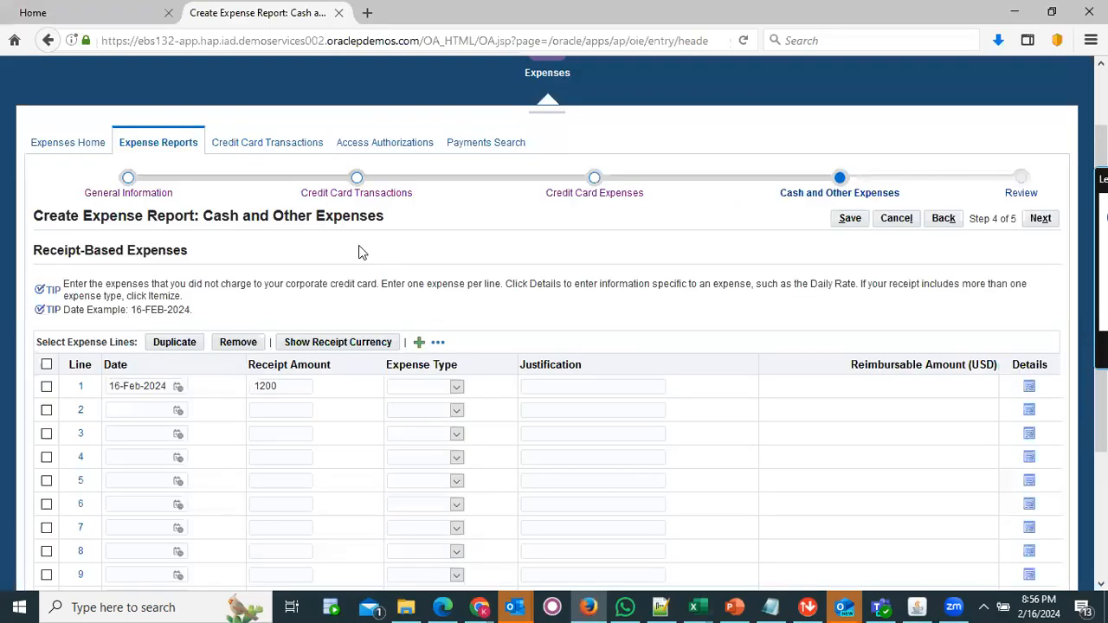
click(456, 387)
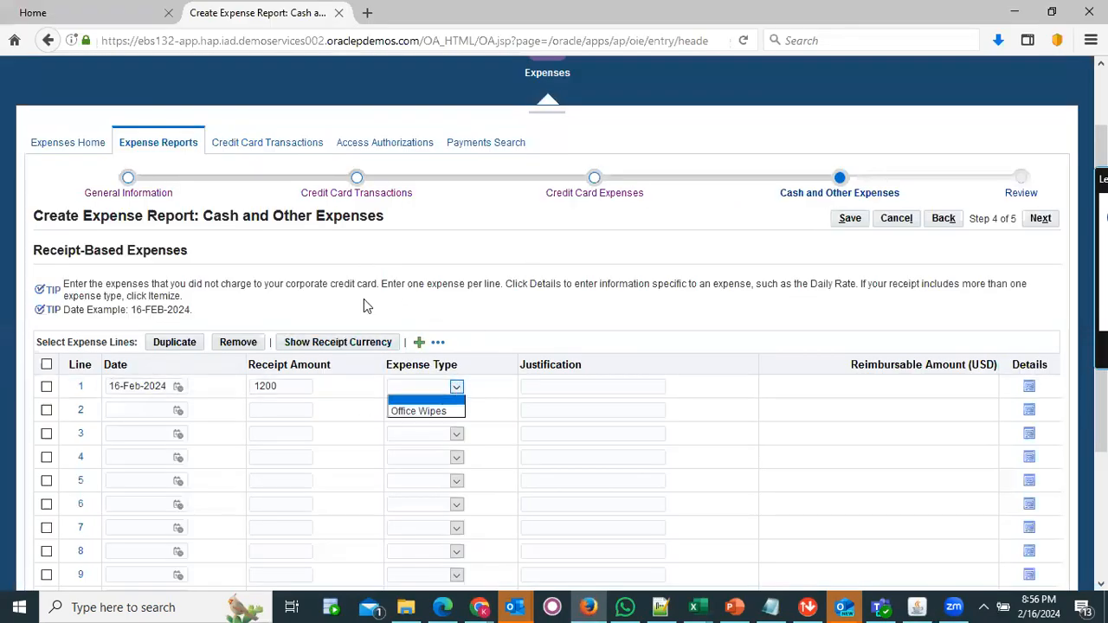
click(158, 147)
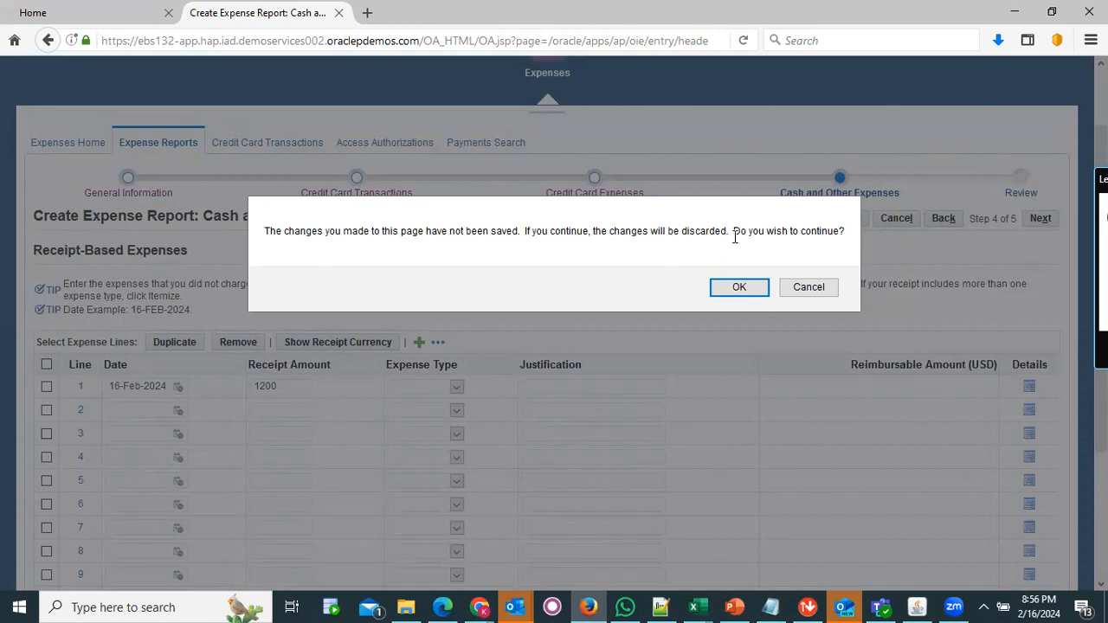
click(740, 289)
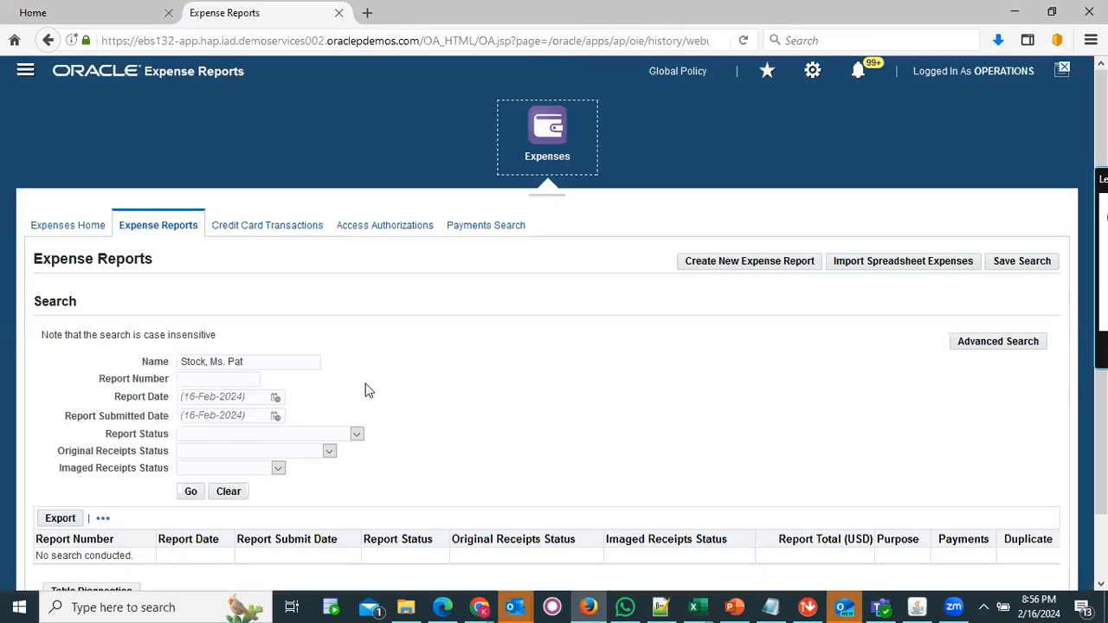
Create a new expense report with the Nairobi Reimbursement Exp template and continue to its cash and other expenses
scroll(365, 390, down, 2)
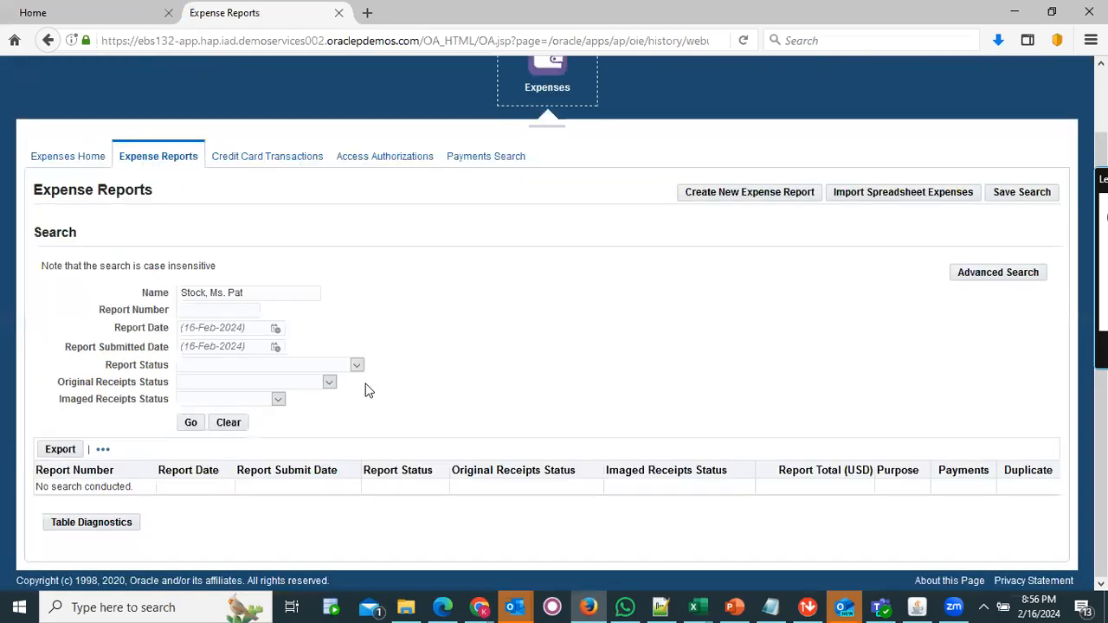
click(750, 192)
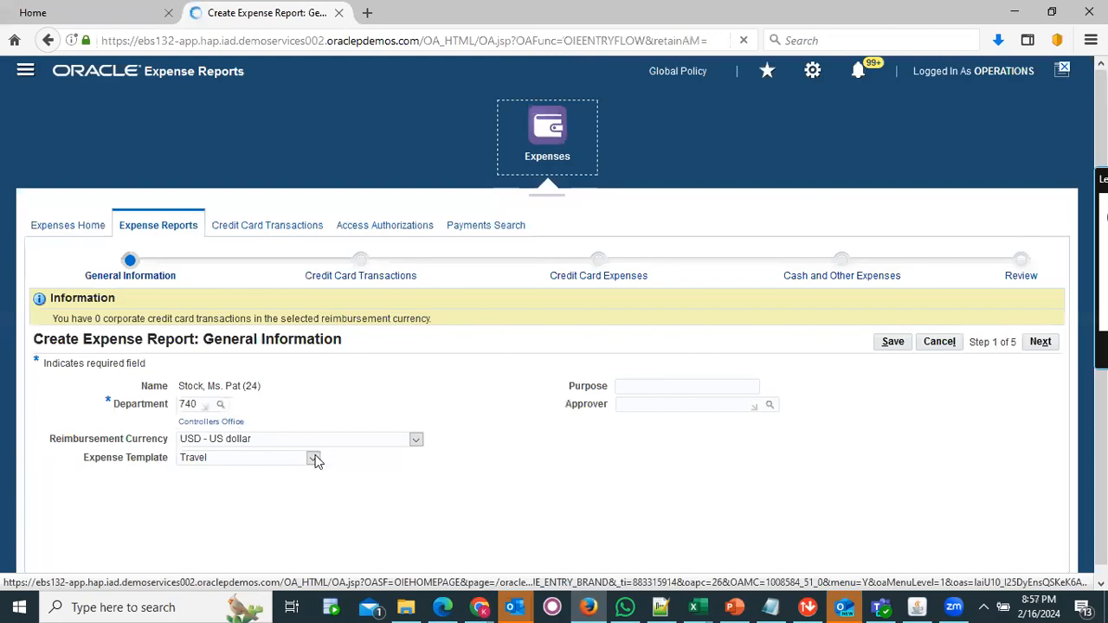
click(314, 459)
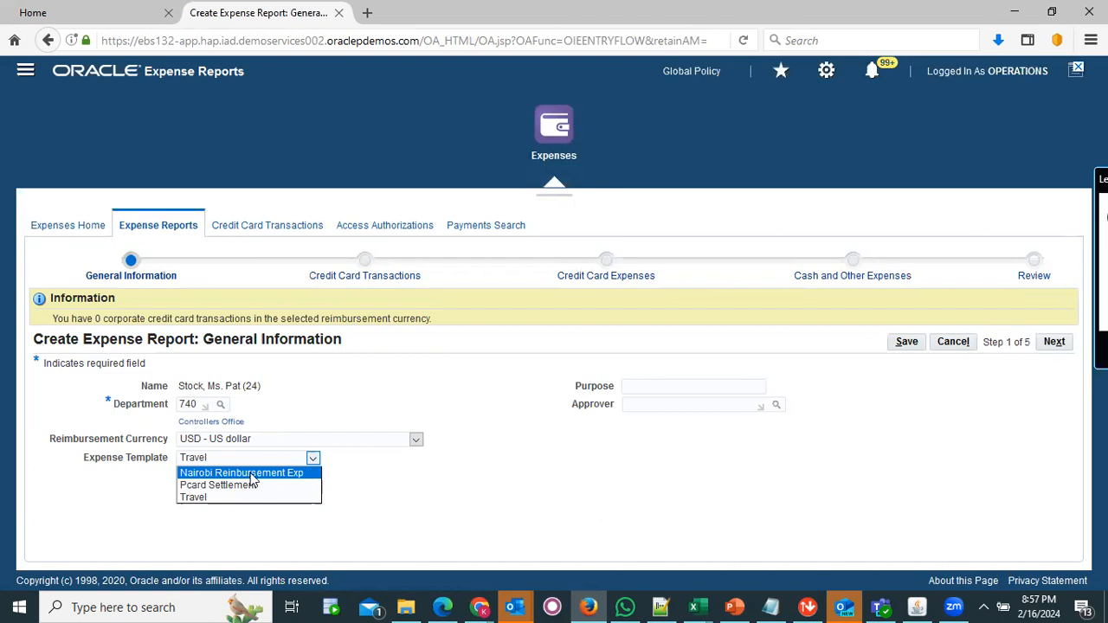
key(Return)
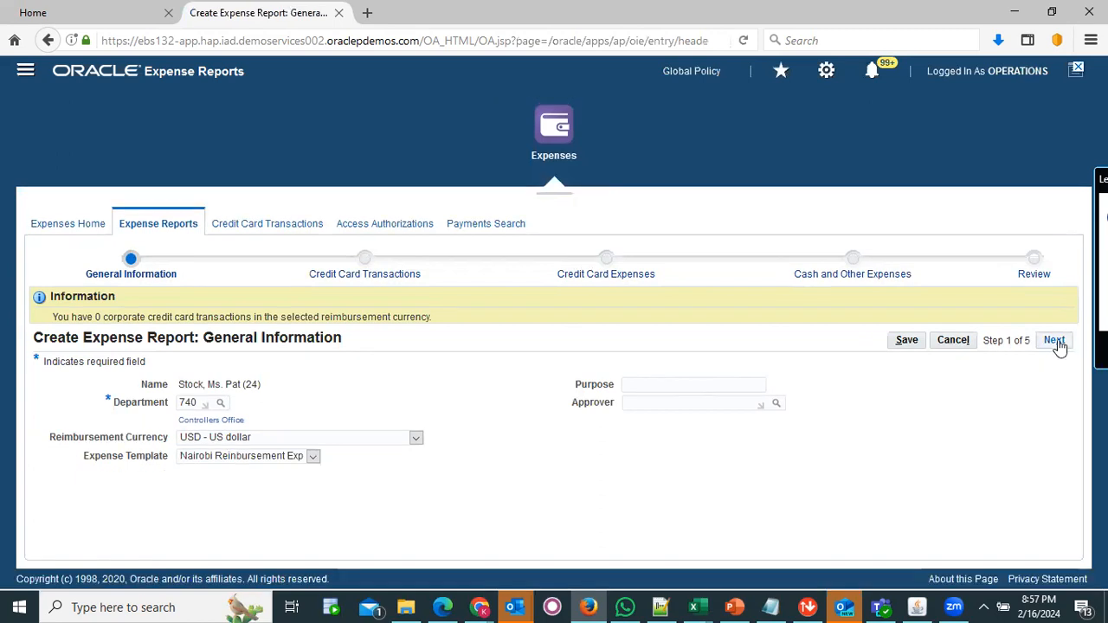
click(1054, 340)
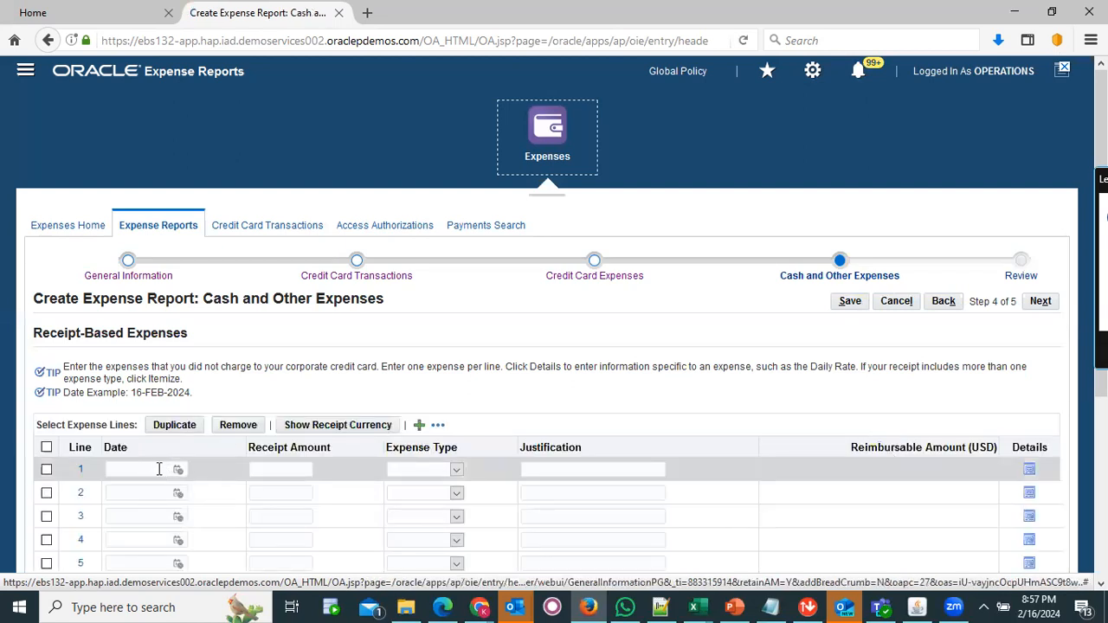
click(159, 469)
text(16feb24)
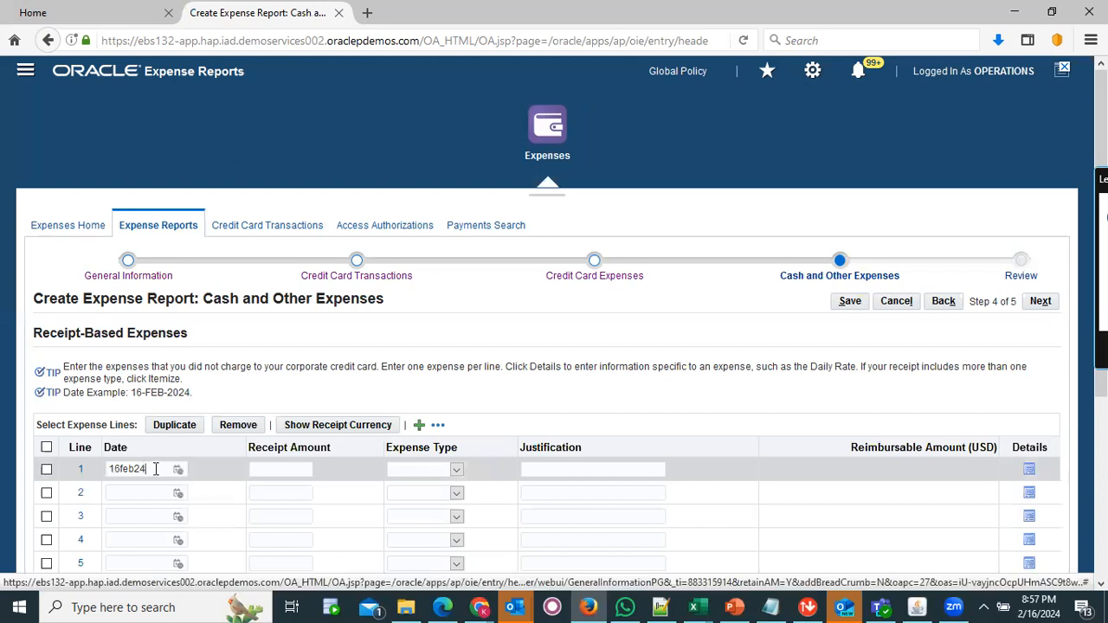
key(BackSpace)
key(BackSpace)
key(BackSpace)
key(BackSpace)
key(BackSpace)
key(BackSpace)
key(BackSpace)
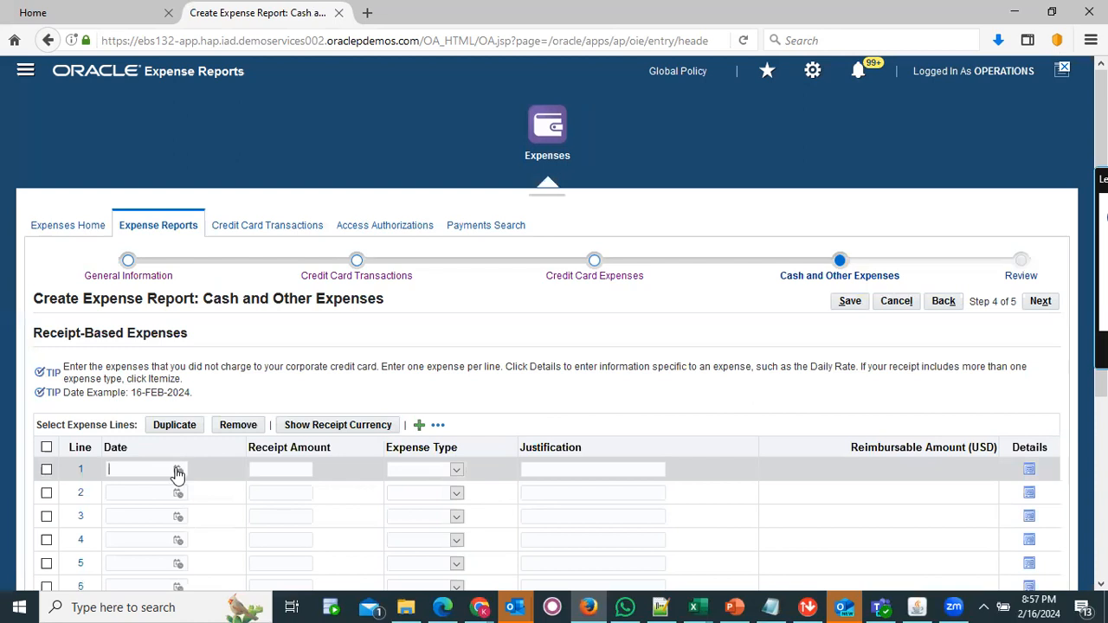
Set receipt-based expense line 1 to the date 16-Feb-2024 and a receipt amount of 1500
click(178, 474)
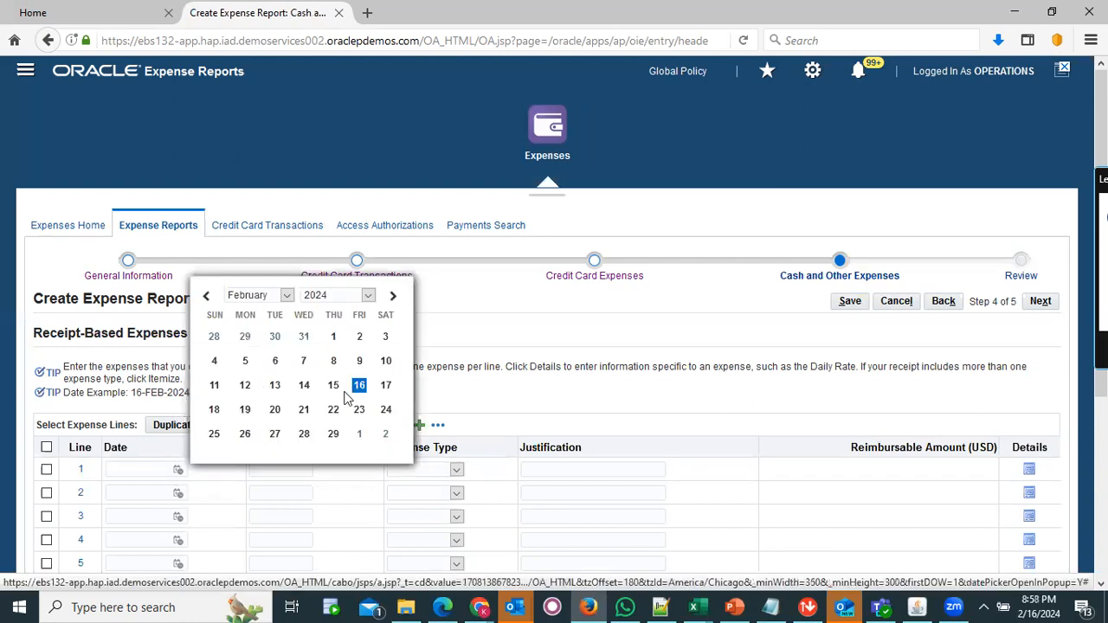
click(358, 386)
click(296, 467)
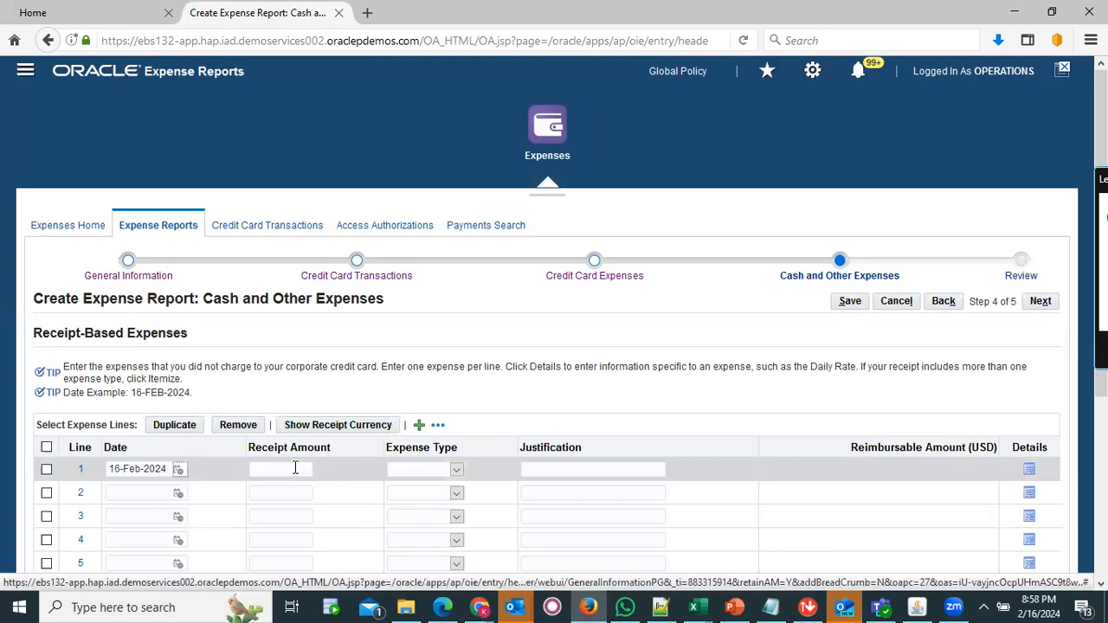
click(295, 468)
text(1500)
key(Tab)
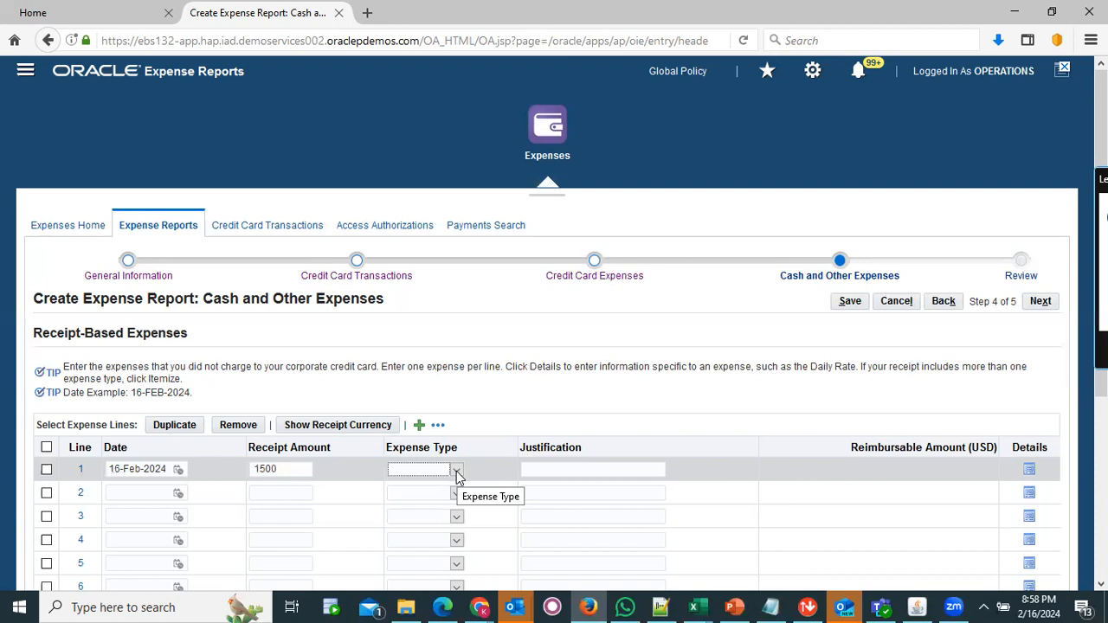
Check which expense types are offered for expense line 1
click(457, 473)
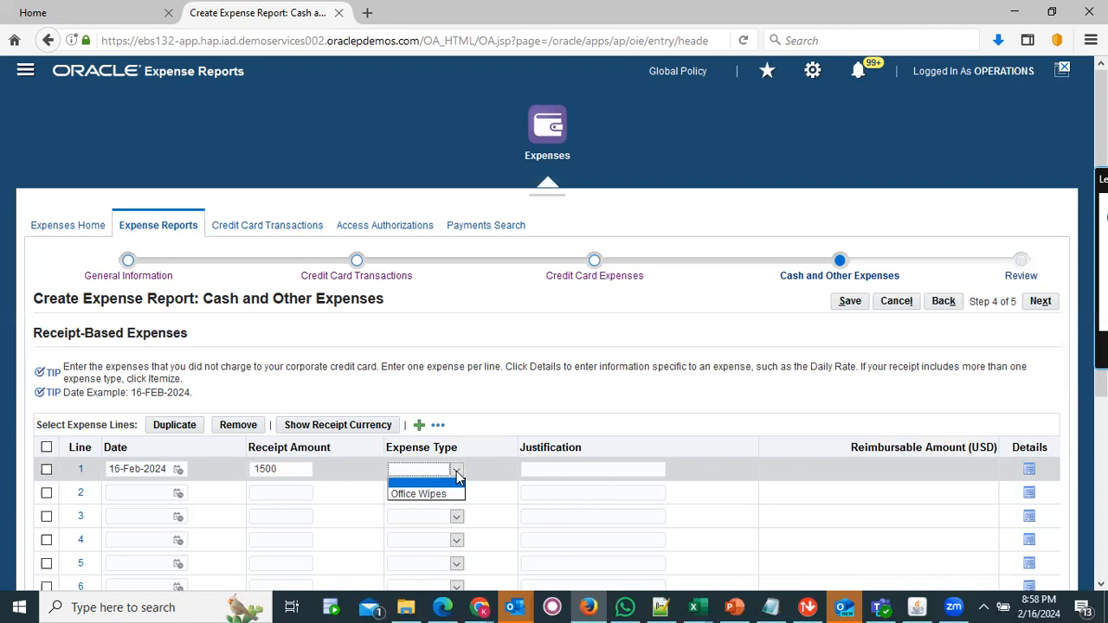
click(425, 484)
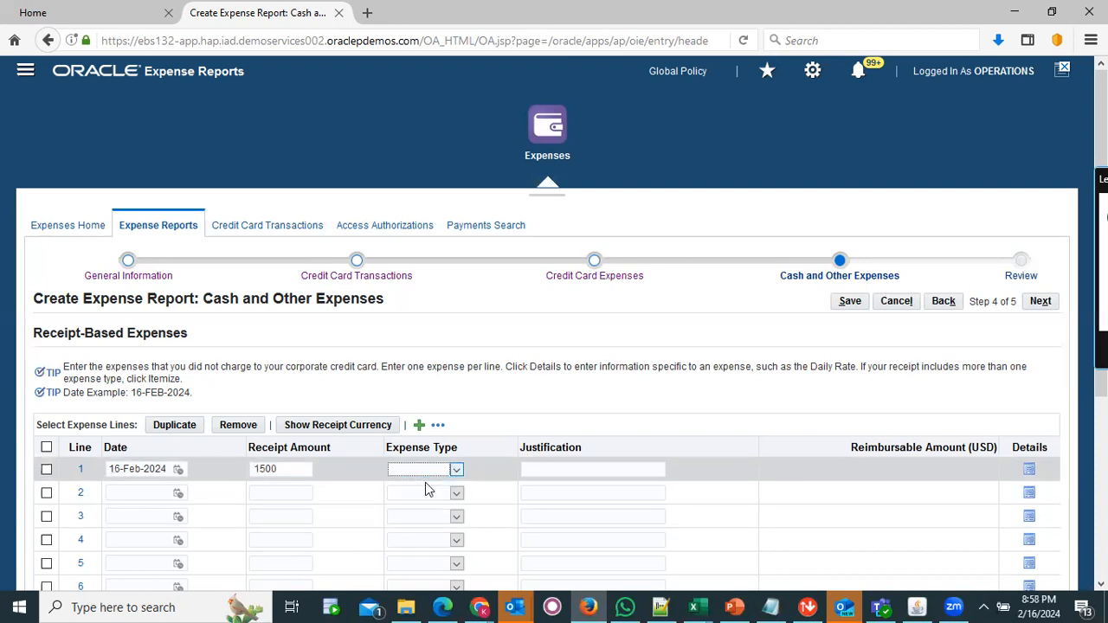
click(457, 472)
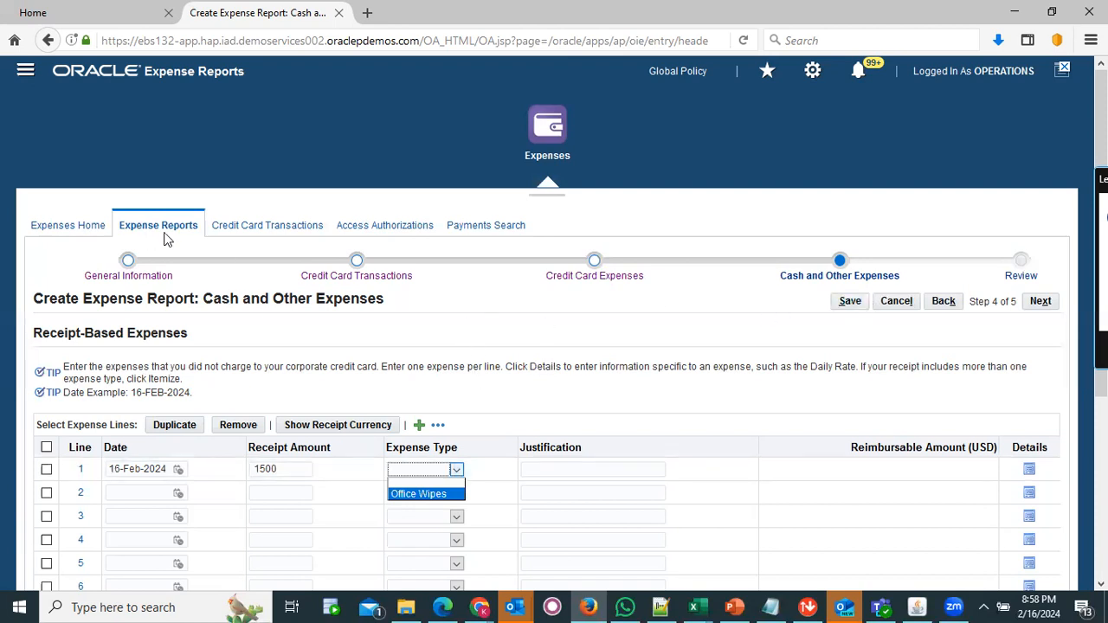
Switch to Oracle Applications, review the template's Office Wipes and Site Visit (Travel) items, and try saving the template again
key(alt+Tab)
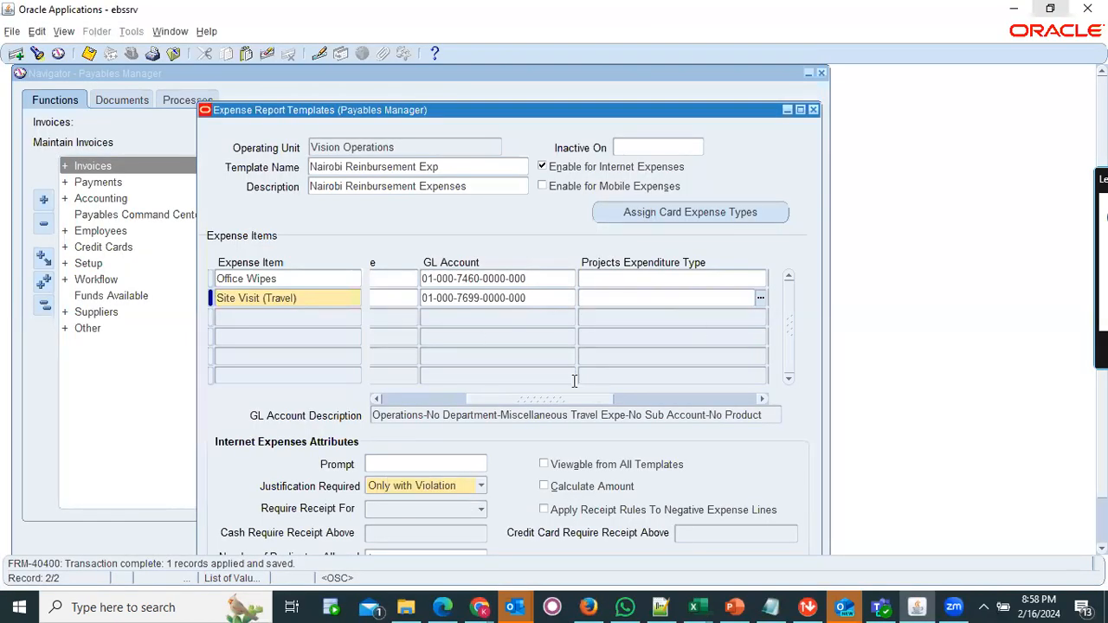
drag(490, 401, 336, 418)
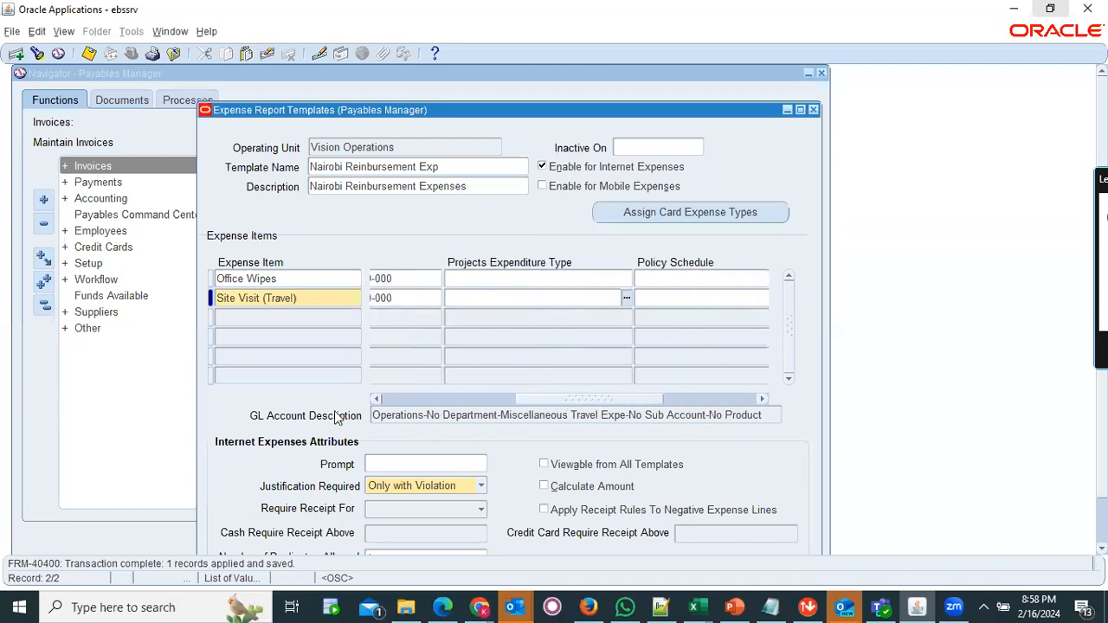
click(309, 297)
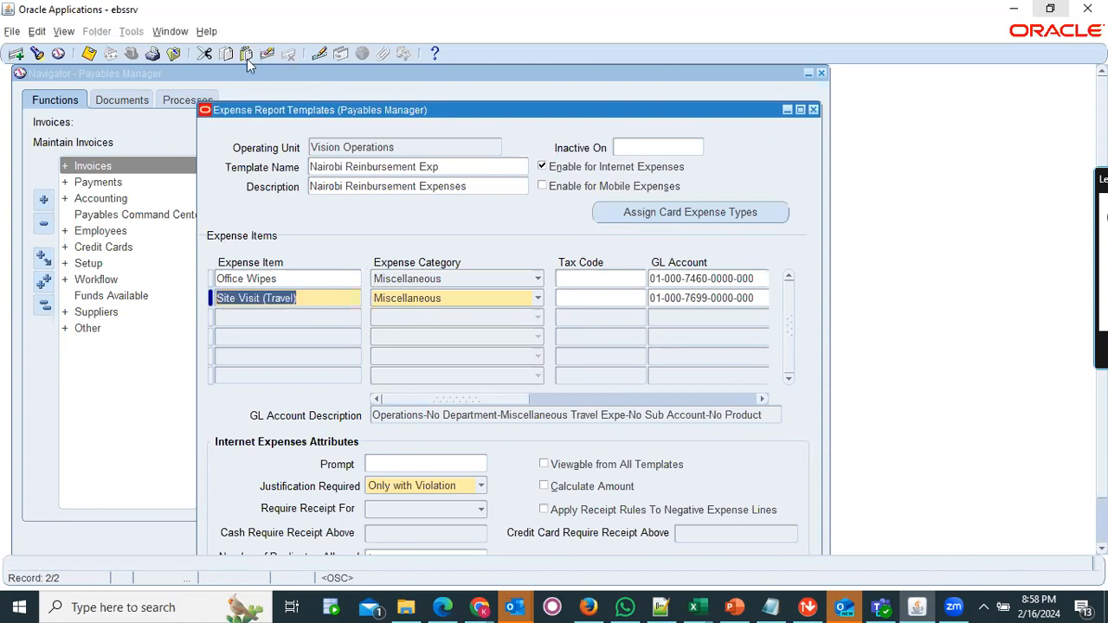
click(88, 55)
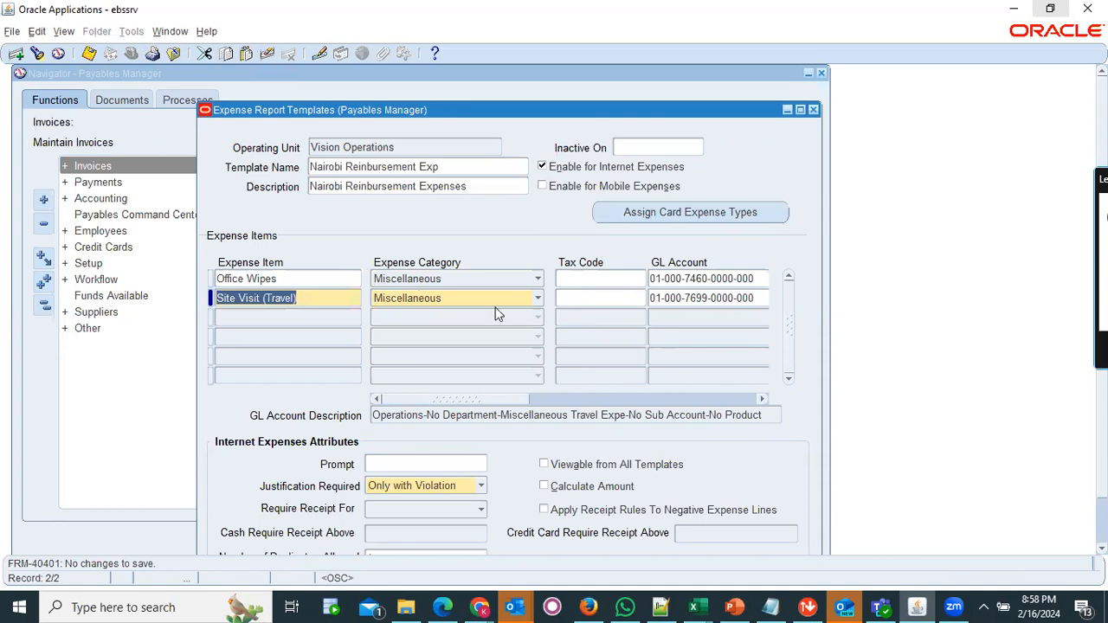
click(322, 281)
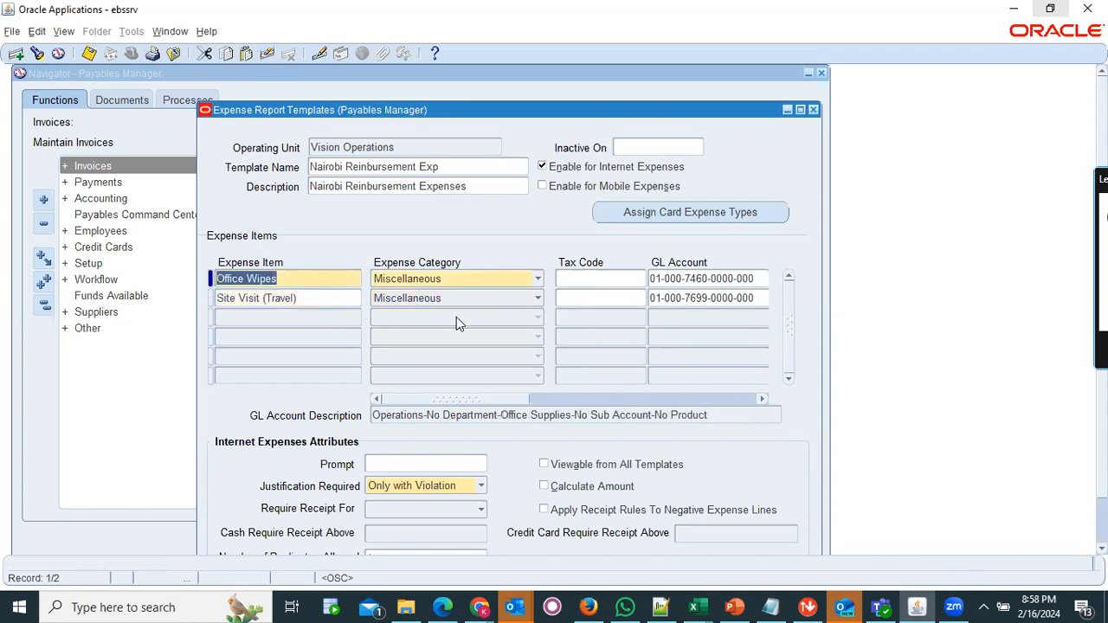
click(336, 298)
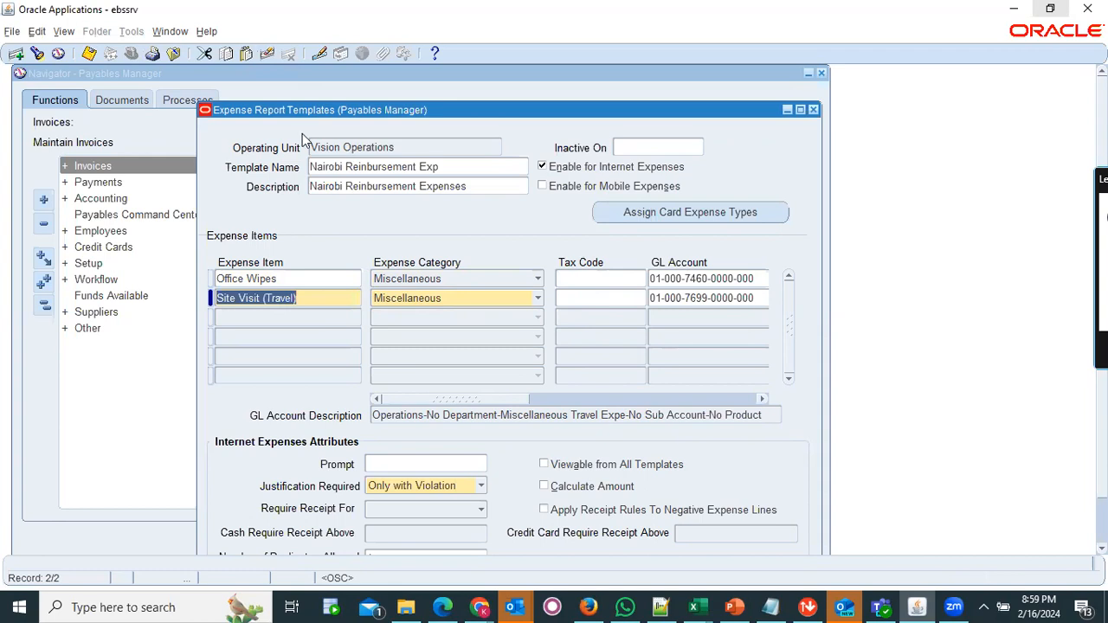
click(89, 55)
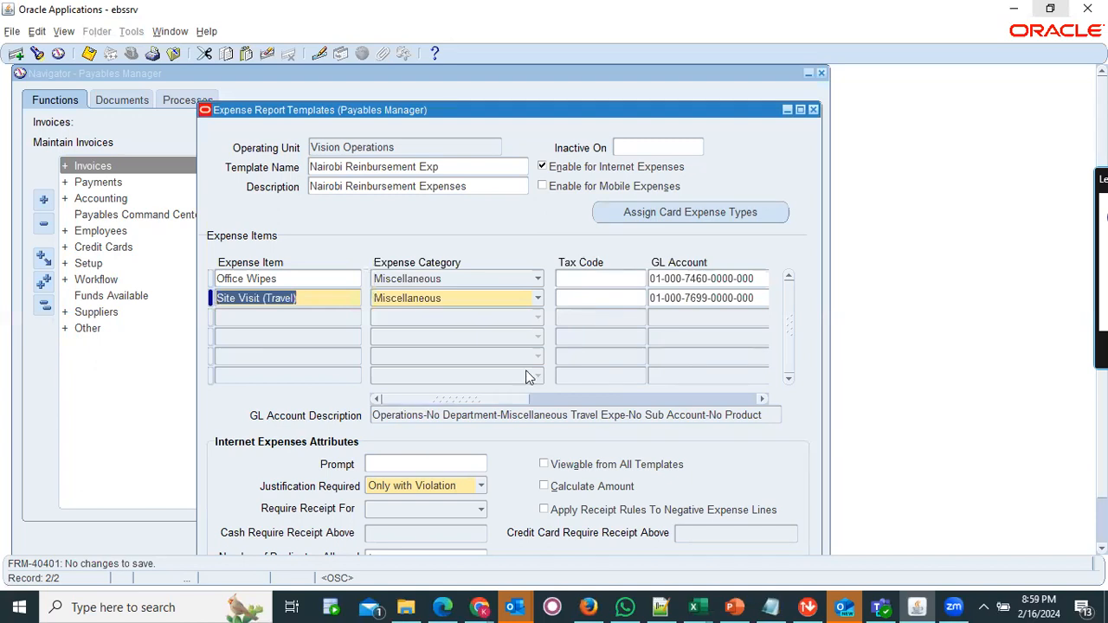
Close the Expense Report Templates form and reopen it by searching the form functions for Templates%
drag(519, 109, 528, 75)
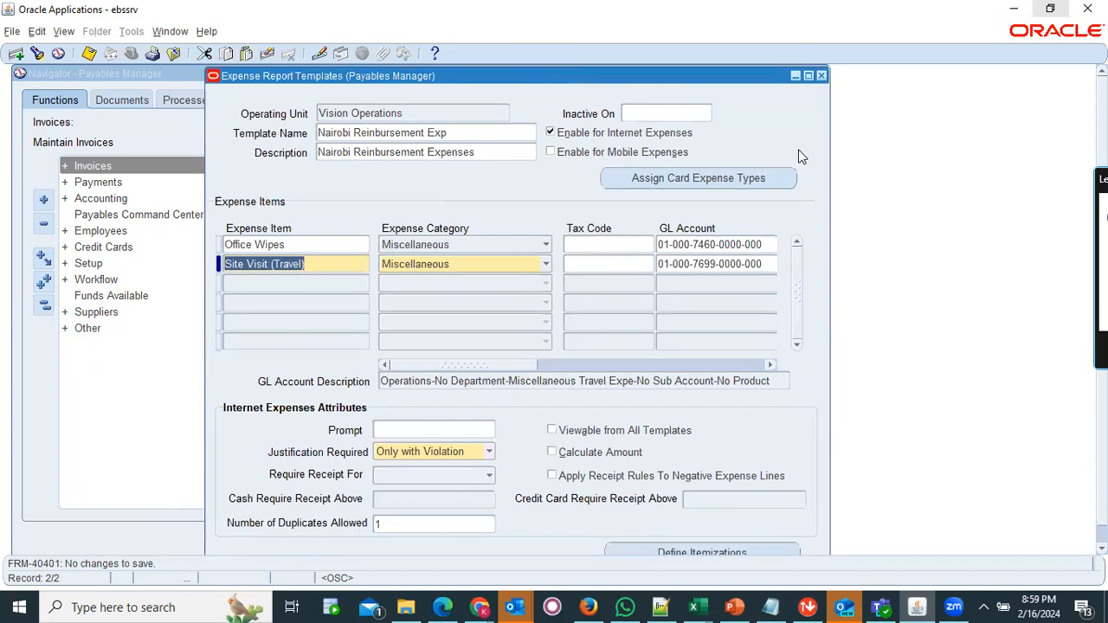
click(823, 76)
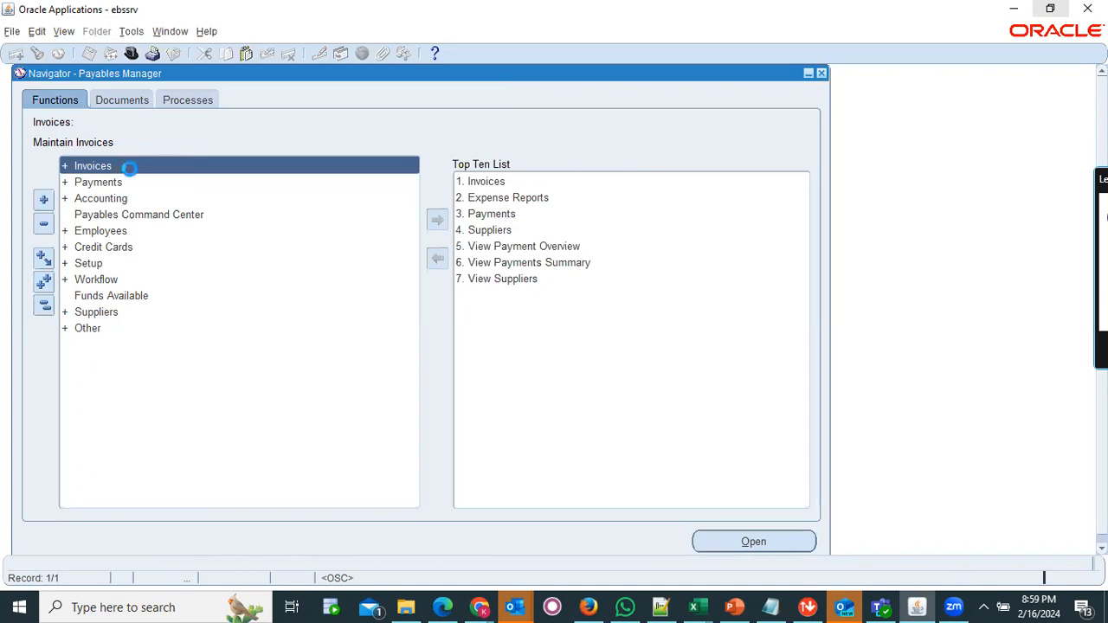
key(ctrl+l)
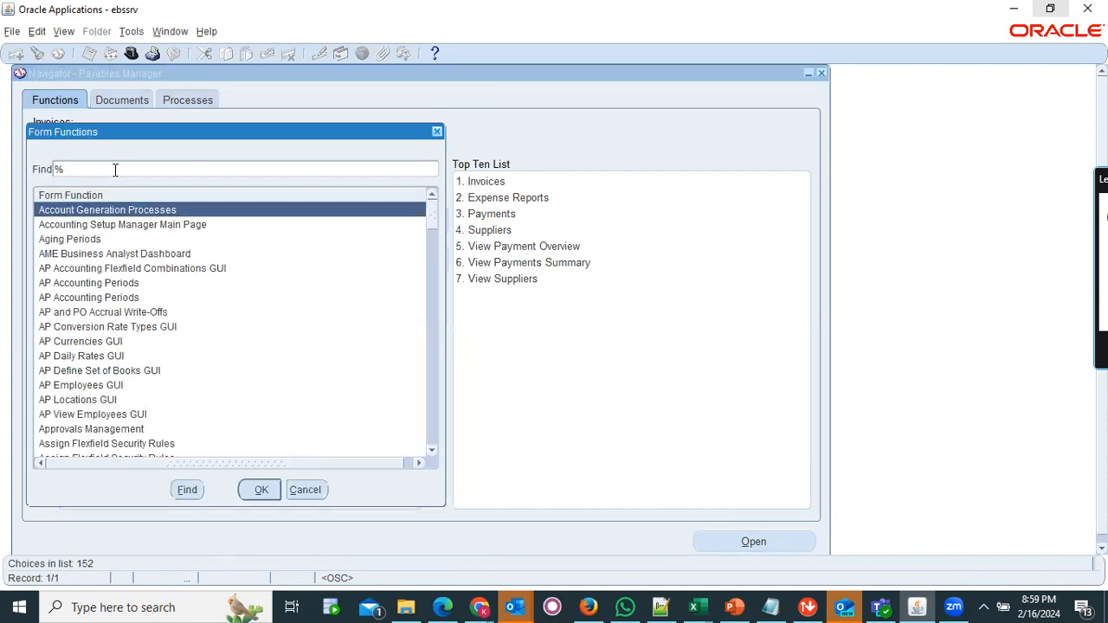
text(Templates%)
key(Return)
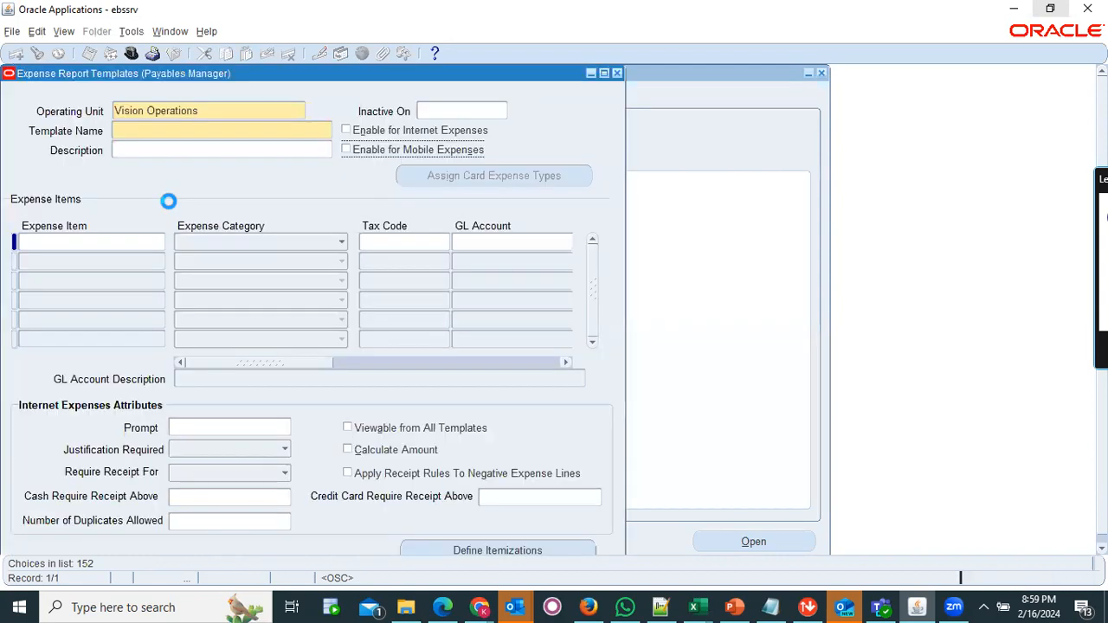
Query the expense report templates for Nairobi% and review the Site Visit (Travel) item's attributes
click(138, 129)
key(F11)
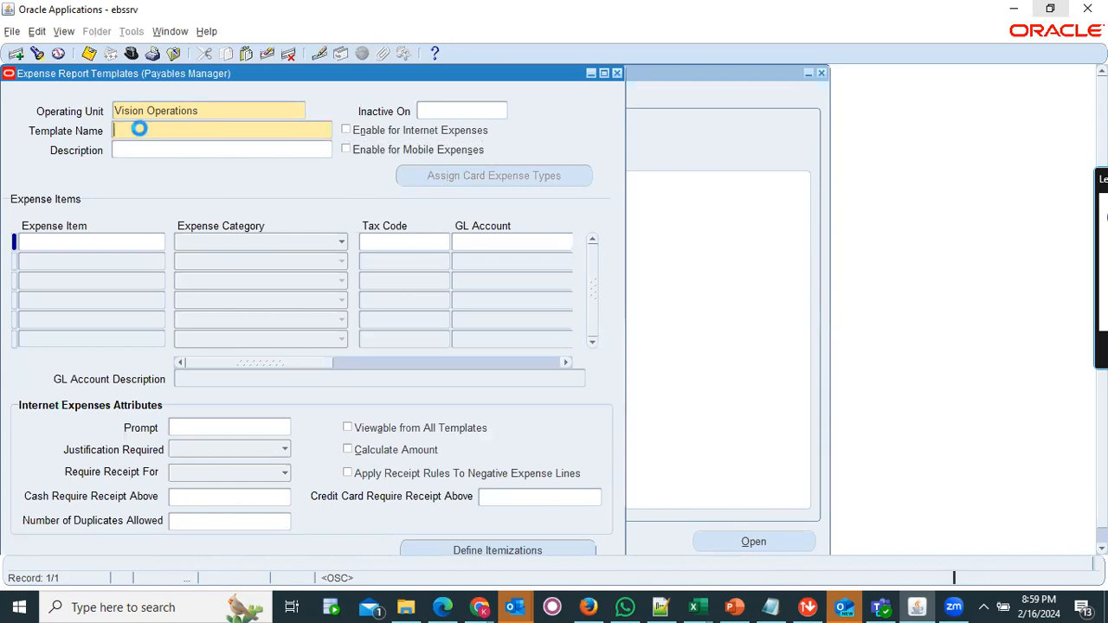
text(Nairobi)
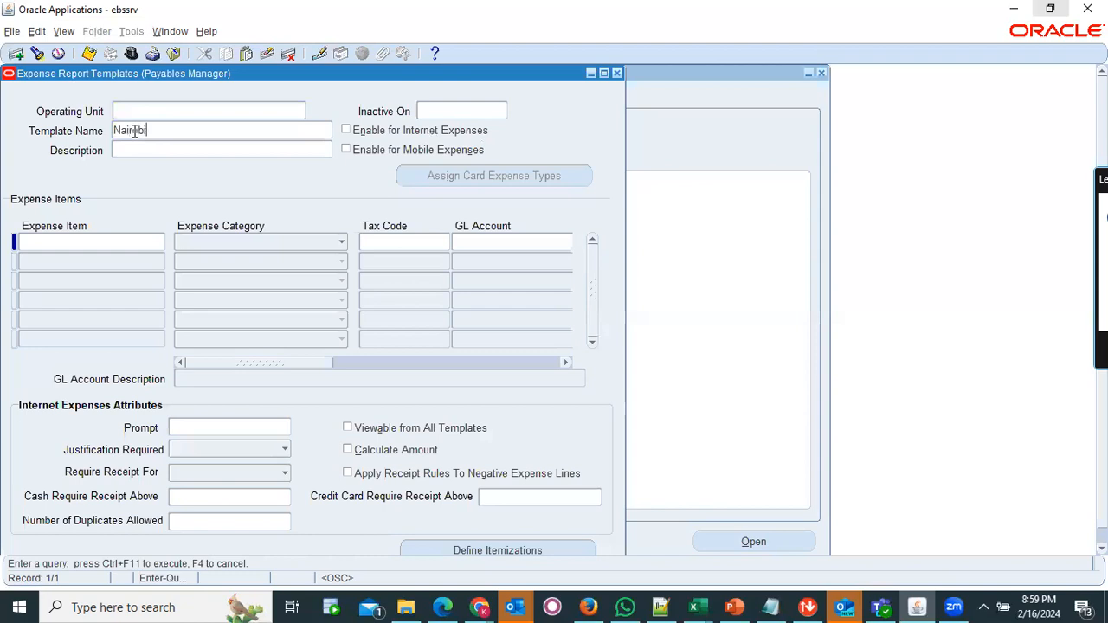
text(%)
key(ctrl+F11)
click(143, 262)
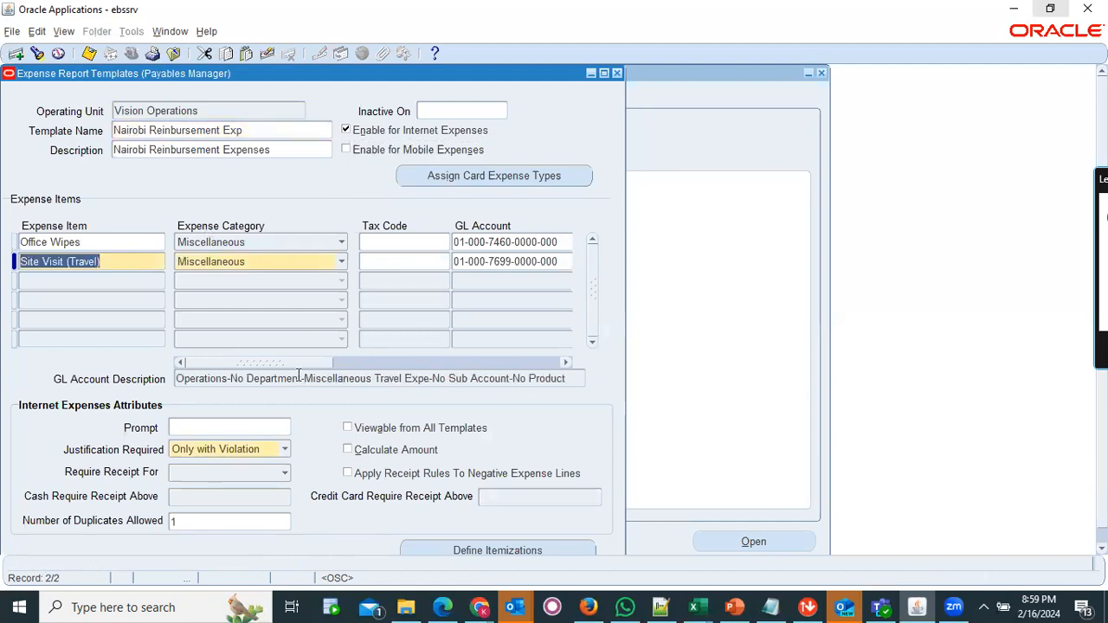
scroll(397, 442, down, 2)
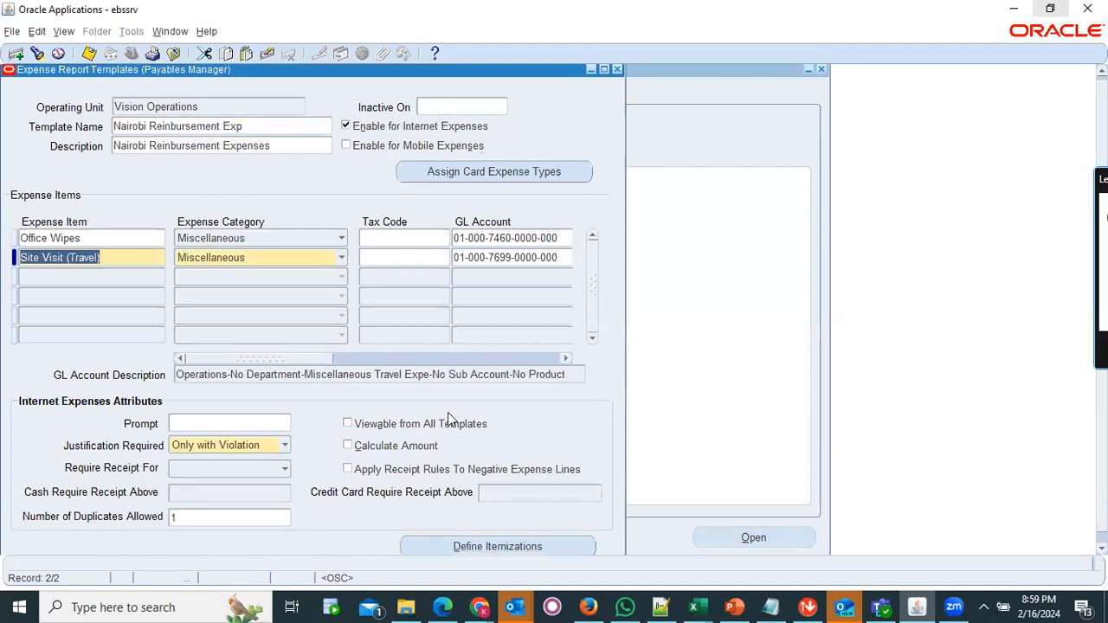
Switch to the browser, leave the expense report discarding its unsaved changes, and close its tab
key(alt+Tab)
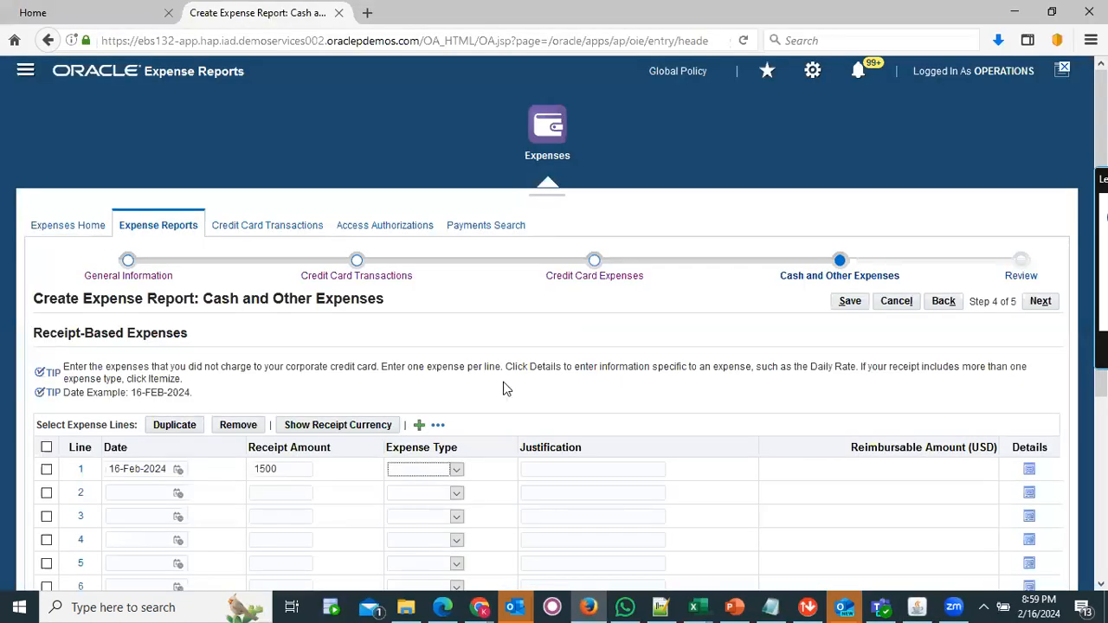
click(75, 232)
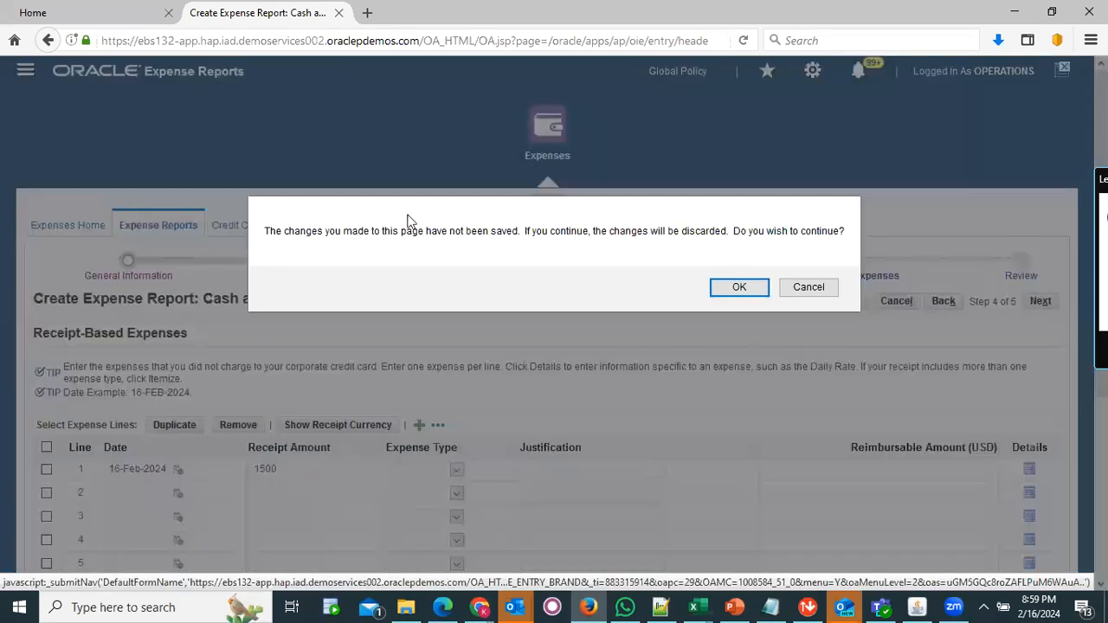
click(739, 287)
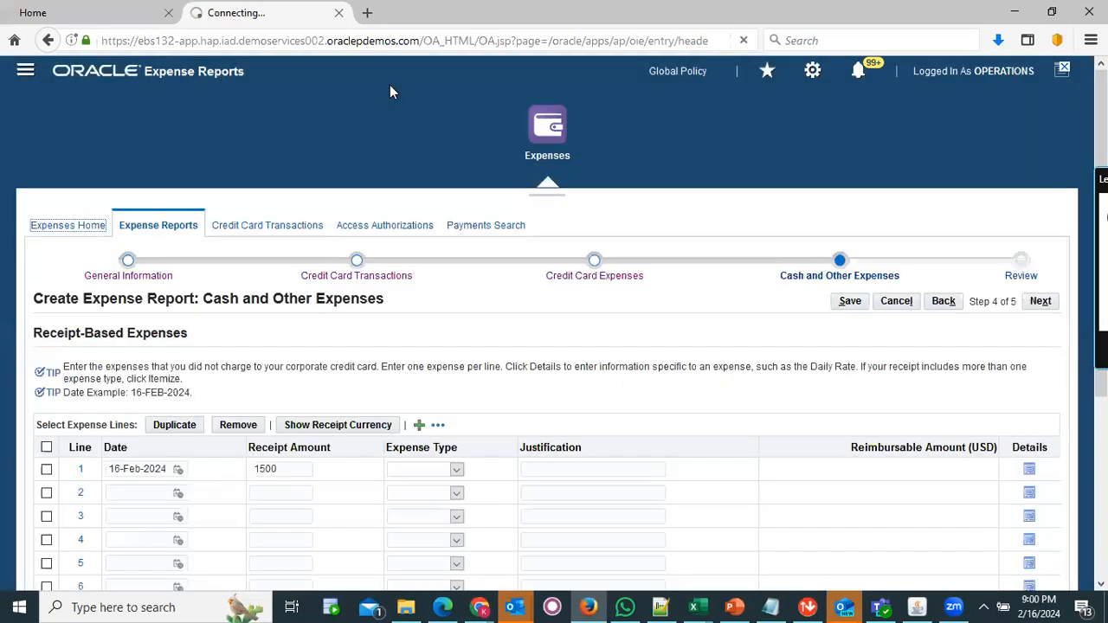
click(339, 13)
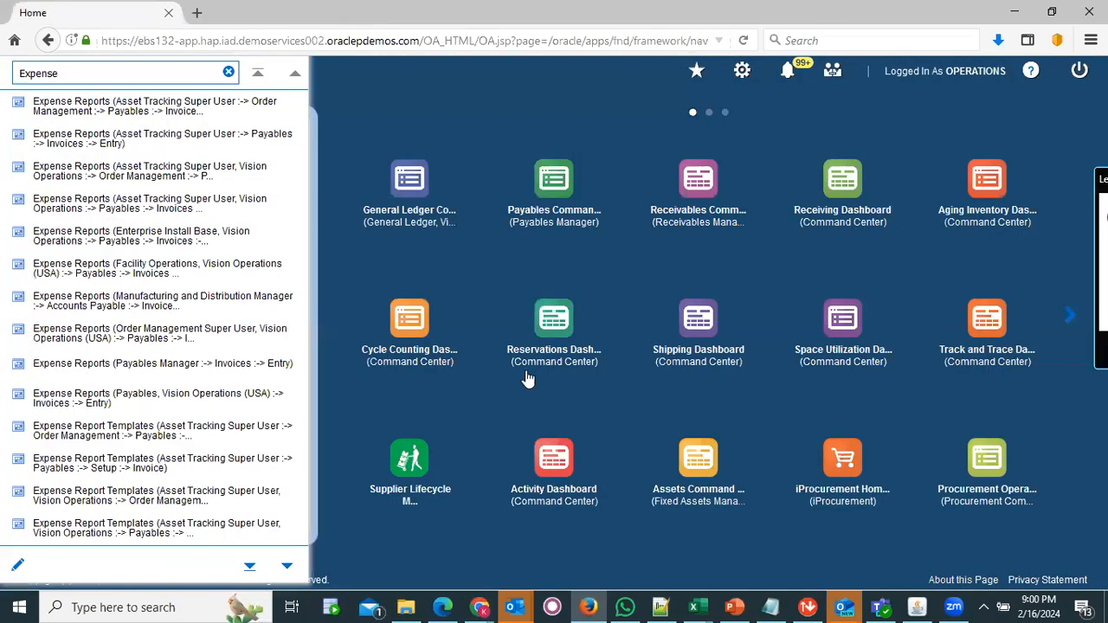
Switch back to Oracle Applications and close the Expense Report Templates form
key(alt+Tab)
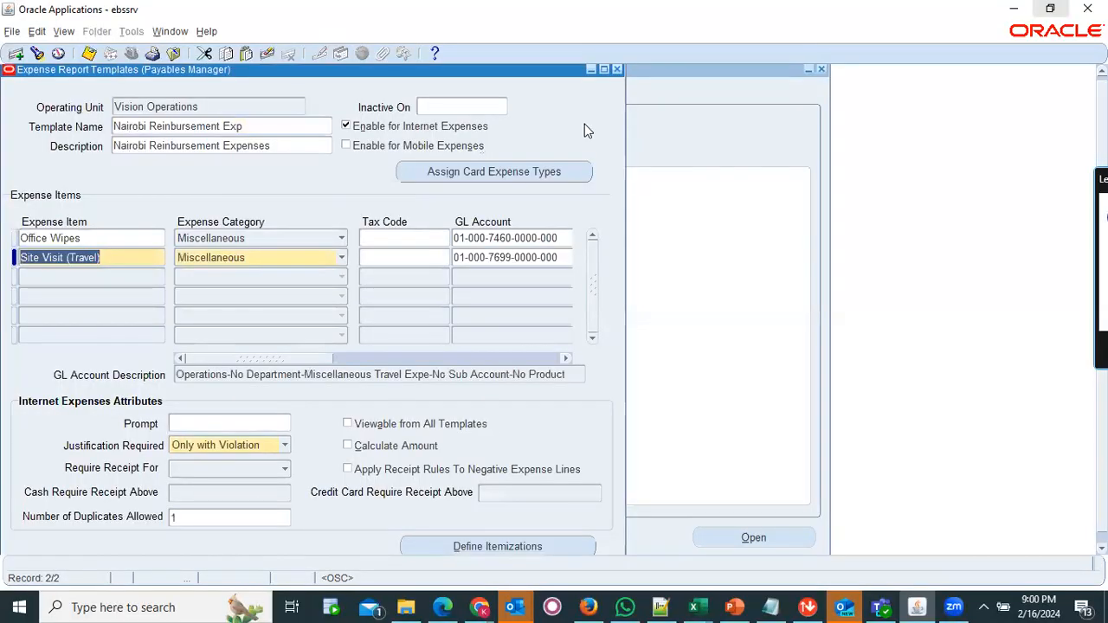
click(617, 71)
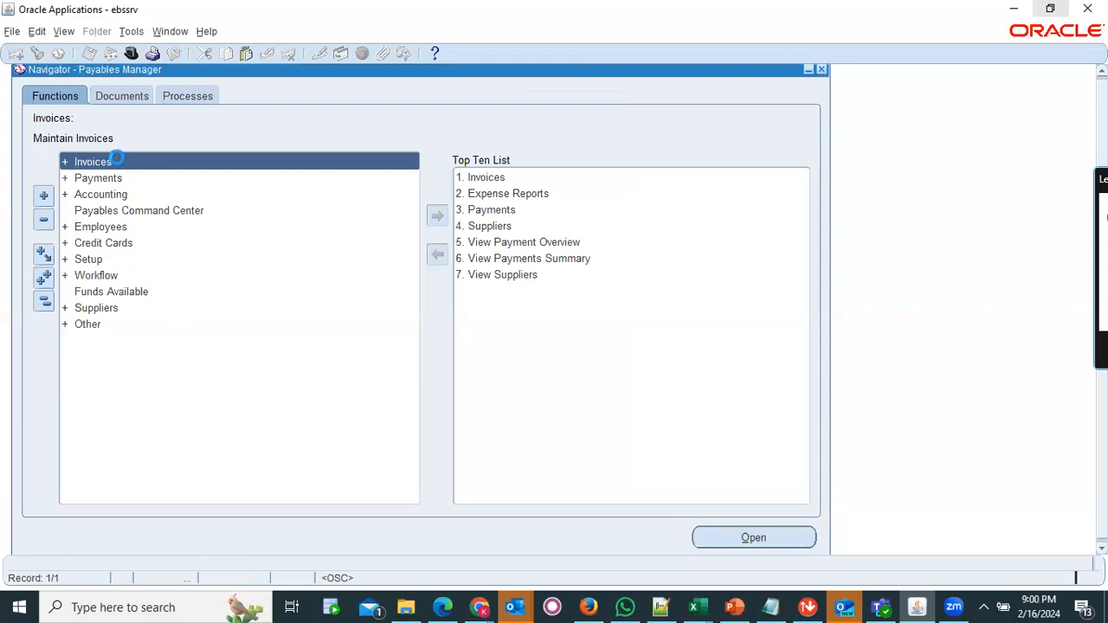
Search the form functions for %Expense%, then open the Expense Reports form and close it again
key(ctrl+l)
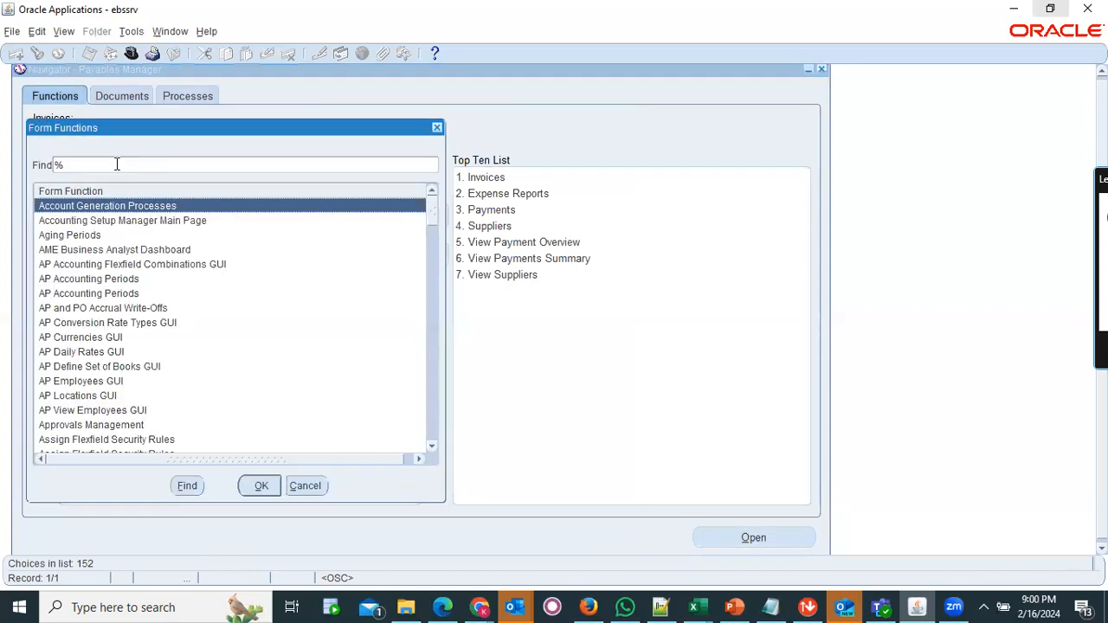
text(iExpesnse%)
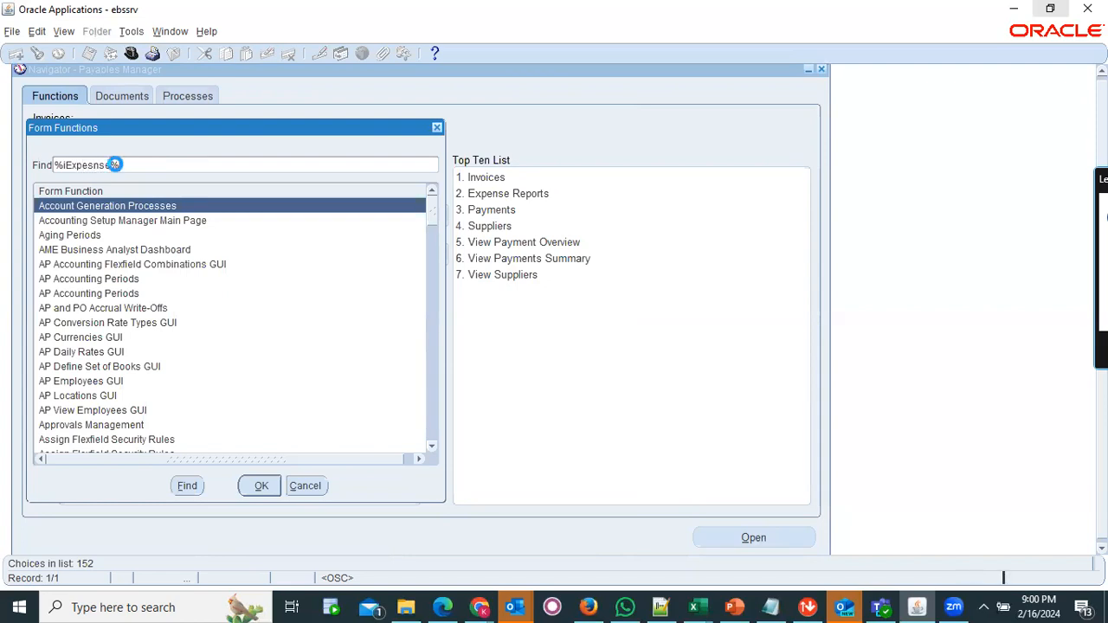
key(Return)
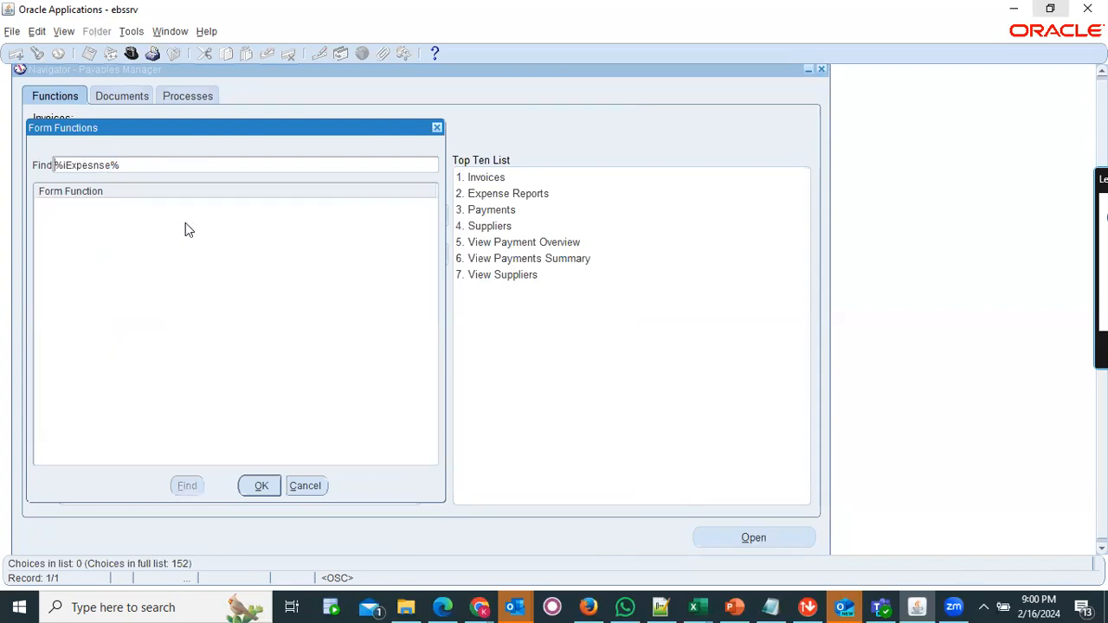
click(68, 166)
key(BackSpace)
click(93, 164)
key(BackSpace)
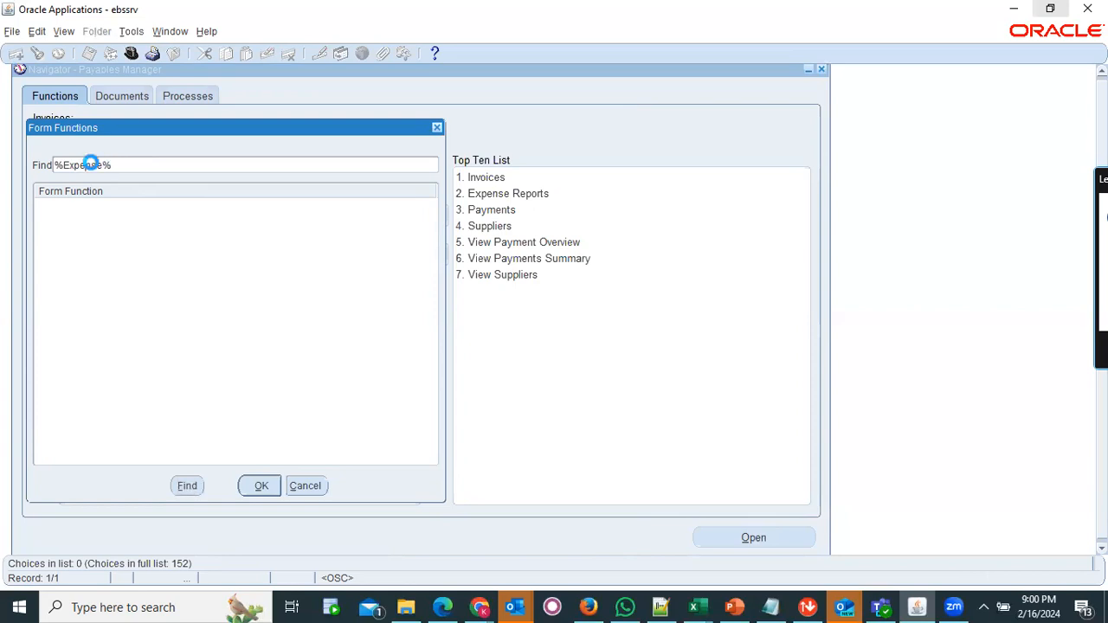
key(Return)
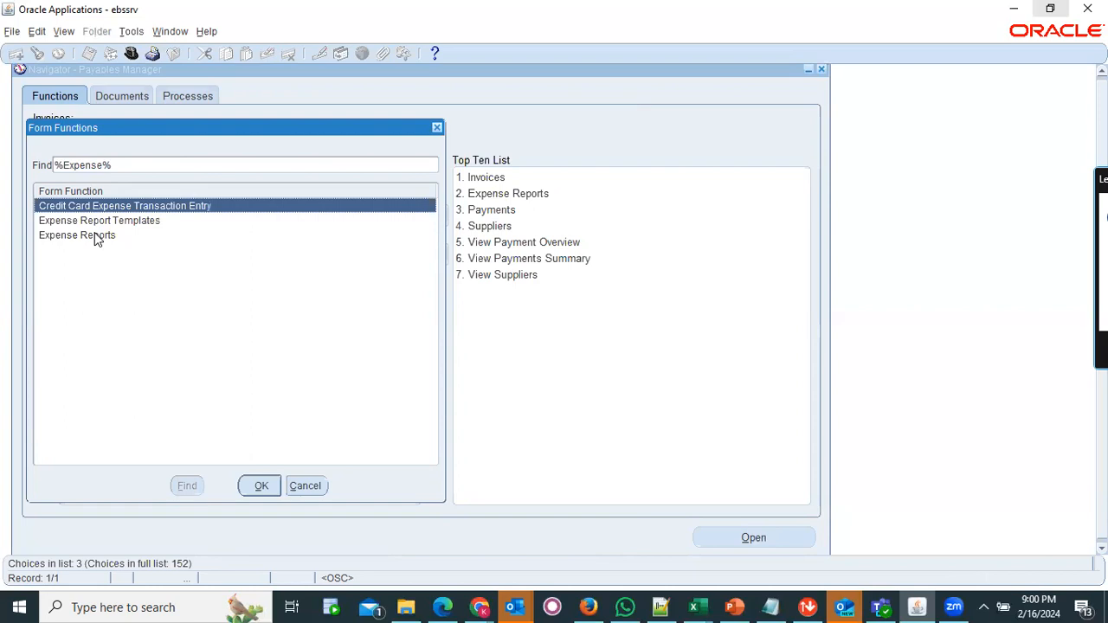
click(95, 236)
key(Return)
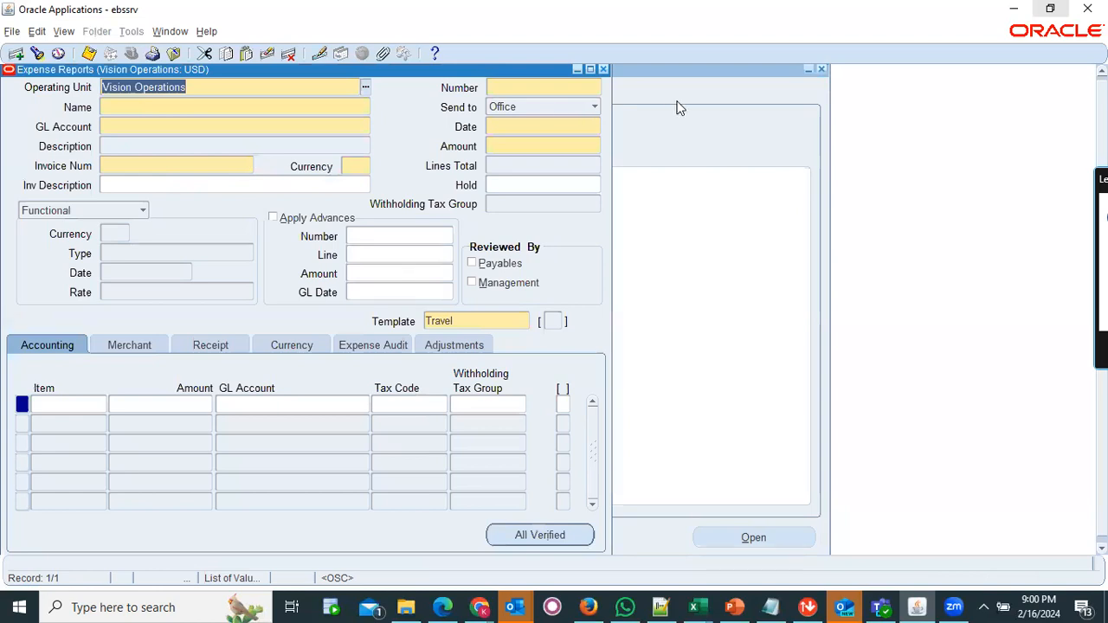
click(604, 71)
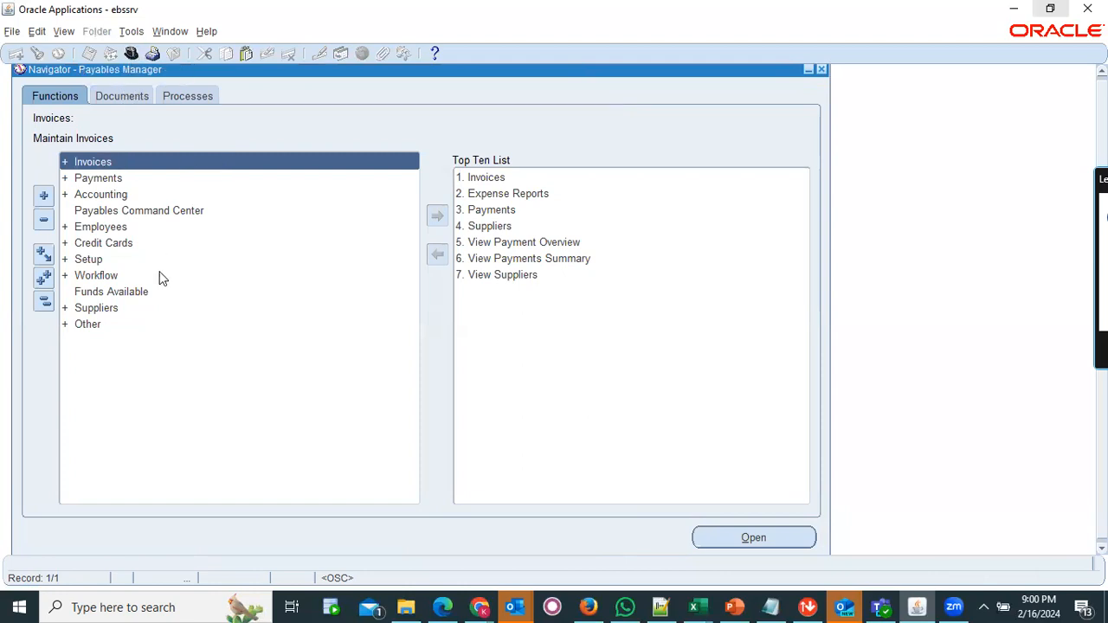
Search the form functions for %Expense%Reports to reopen the Expense Reports form, and close the form
click(91, 242)
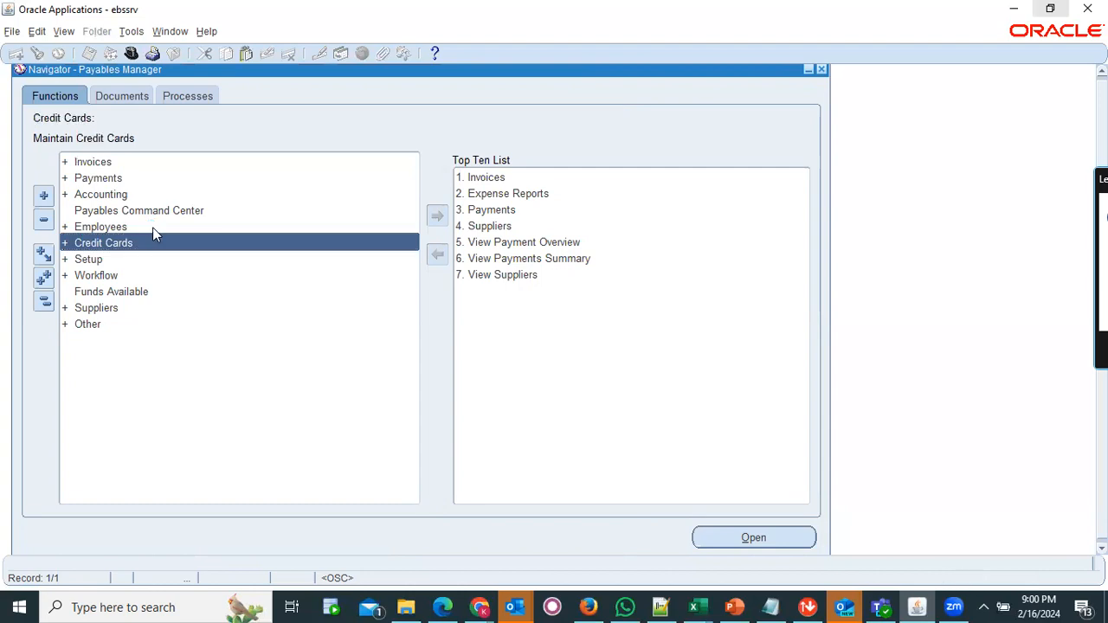
key(ctrl+l)
click(112, 168)
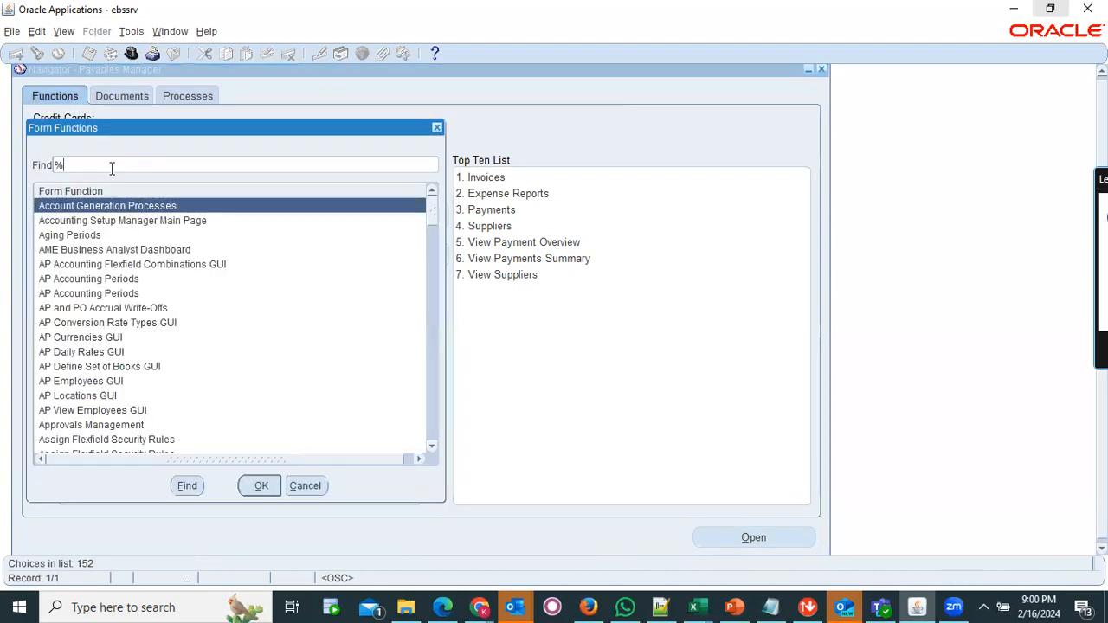
text(Expense)
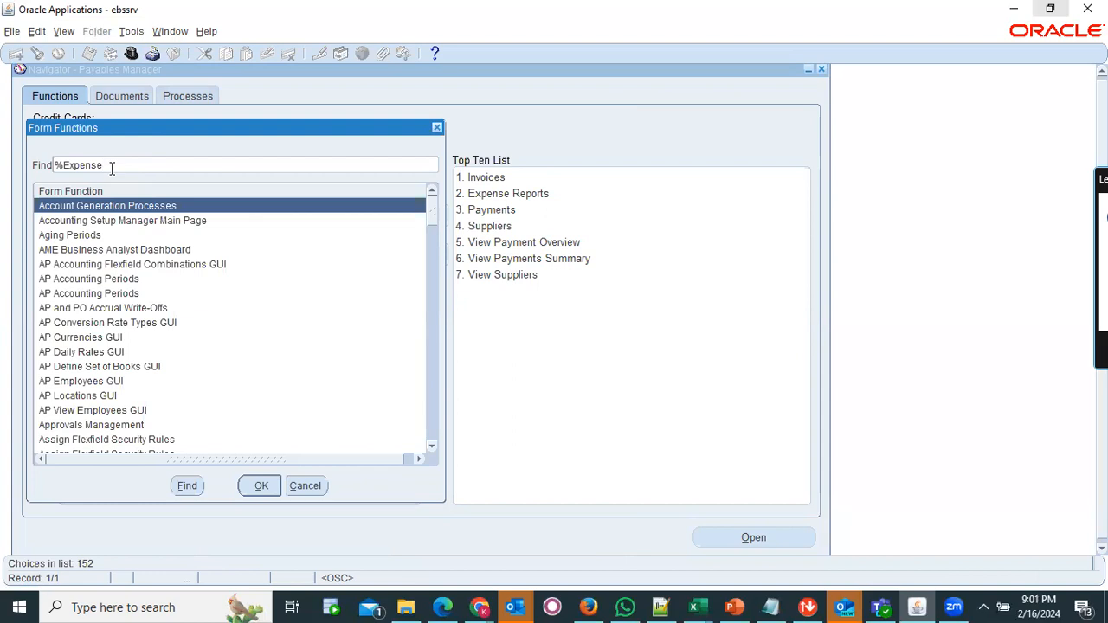
text(%Reports)
key(Return)
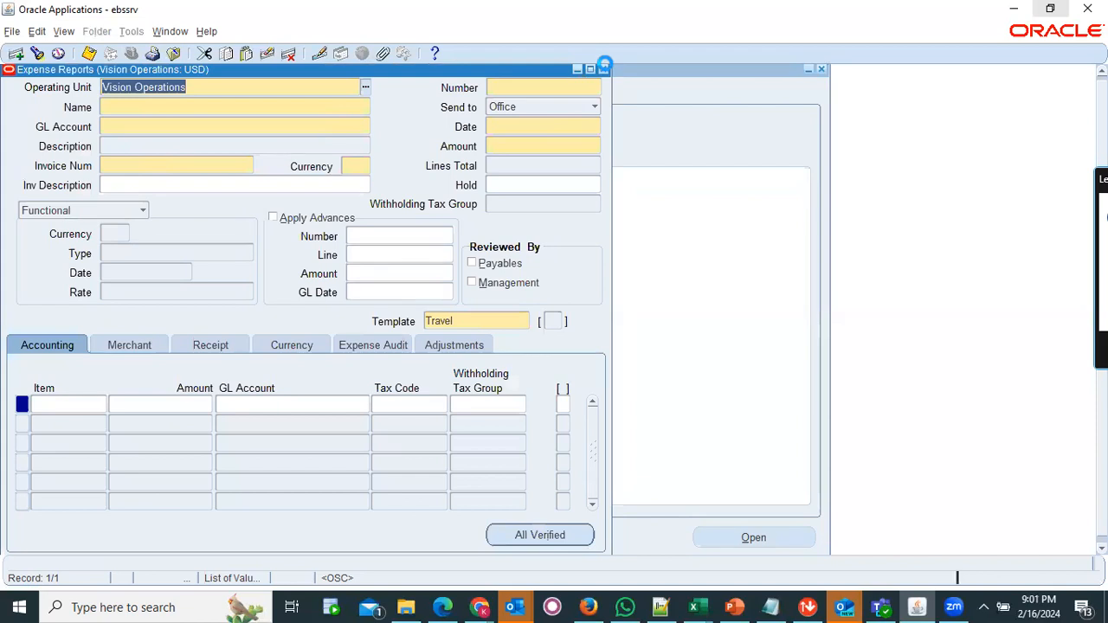
click(604, 69)
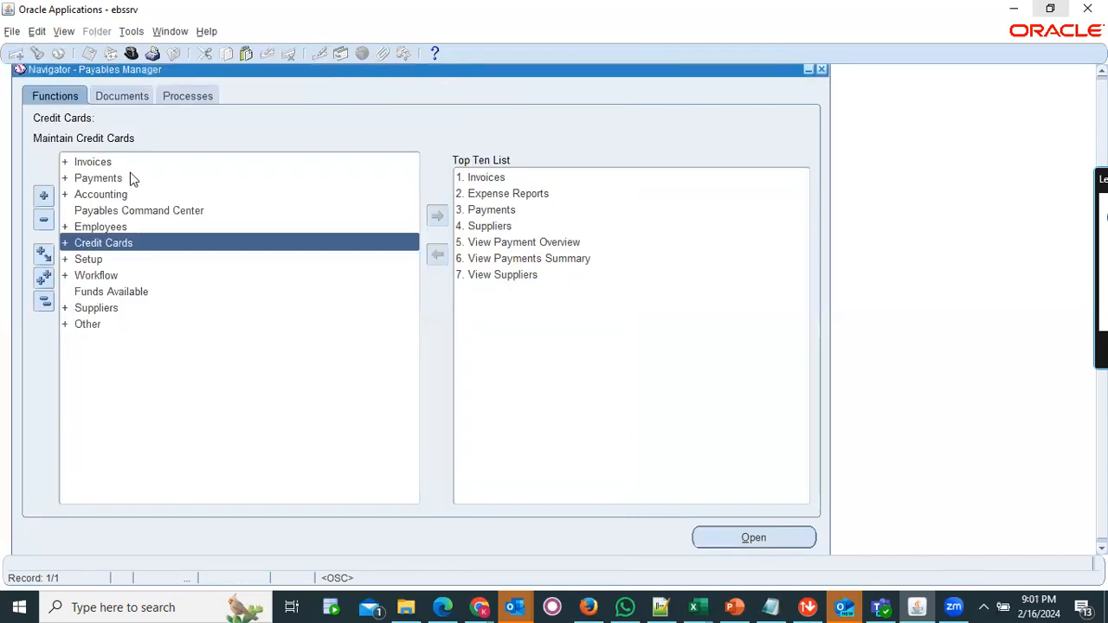
Look through the form functions matching %Expense% once more and clear the search text
key(ctrl+f)
click(108, 166)
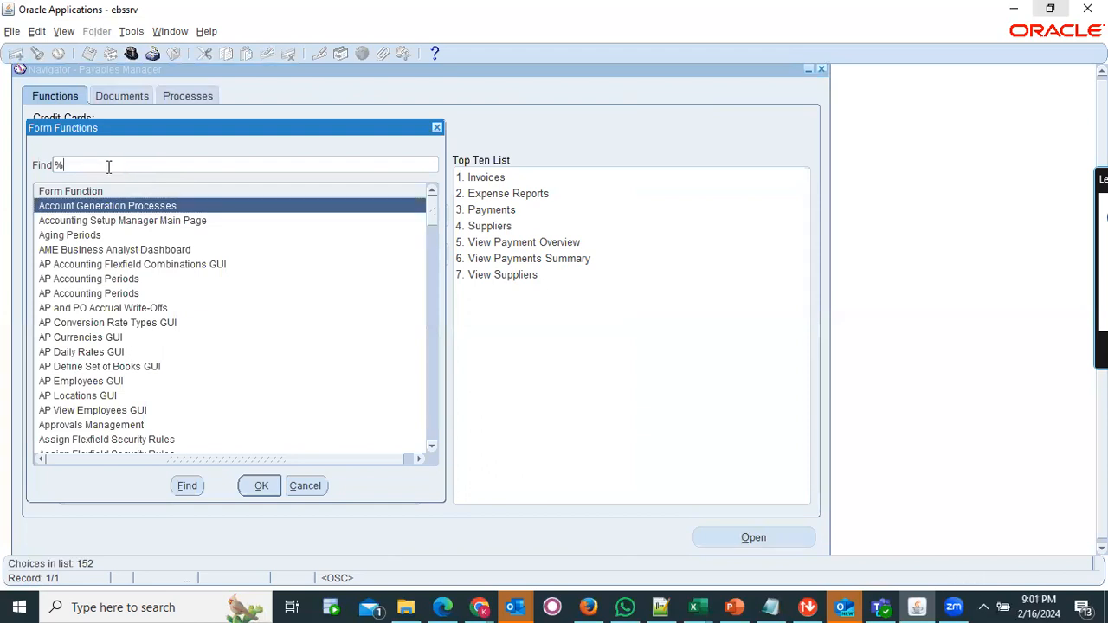
text(Expense%)
key(Return)
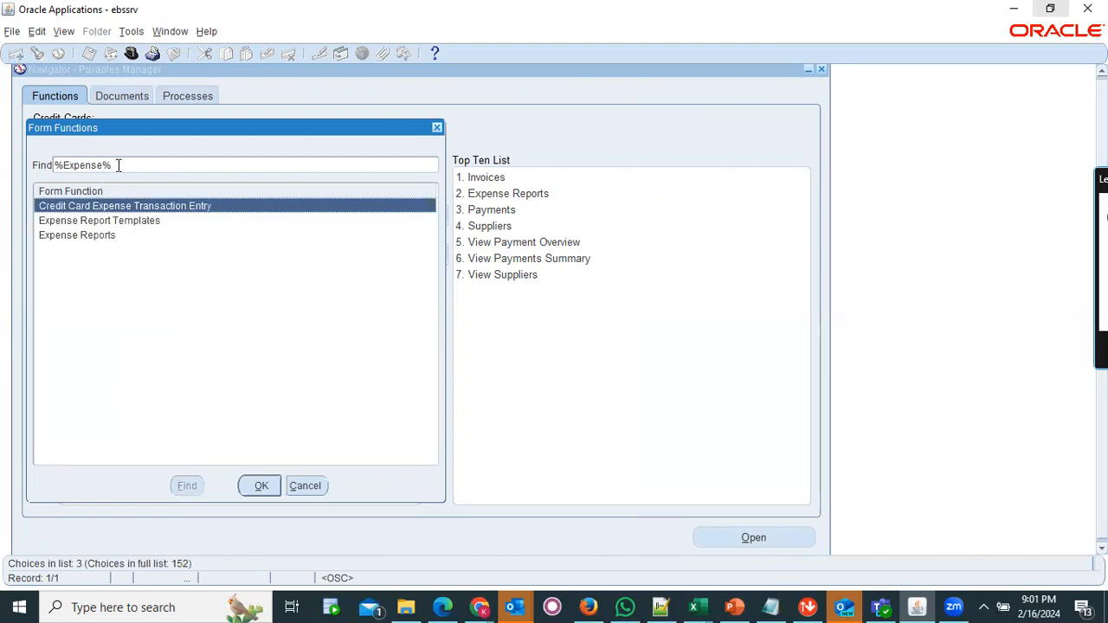
key(BackSpace)
key(BackSpace)
key(BackSpace)
key(BackSpace)
key(BackSpace)
key(BackSpace)
key(BackSpace)
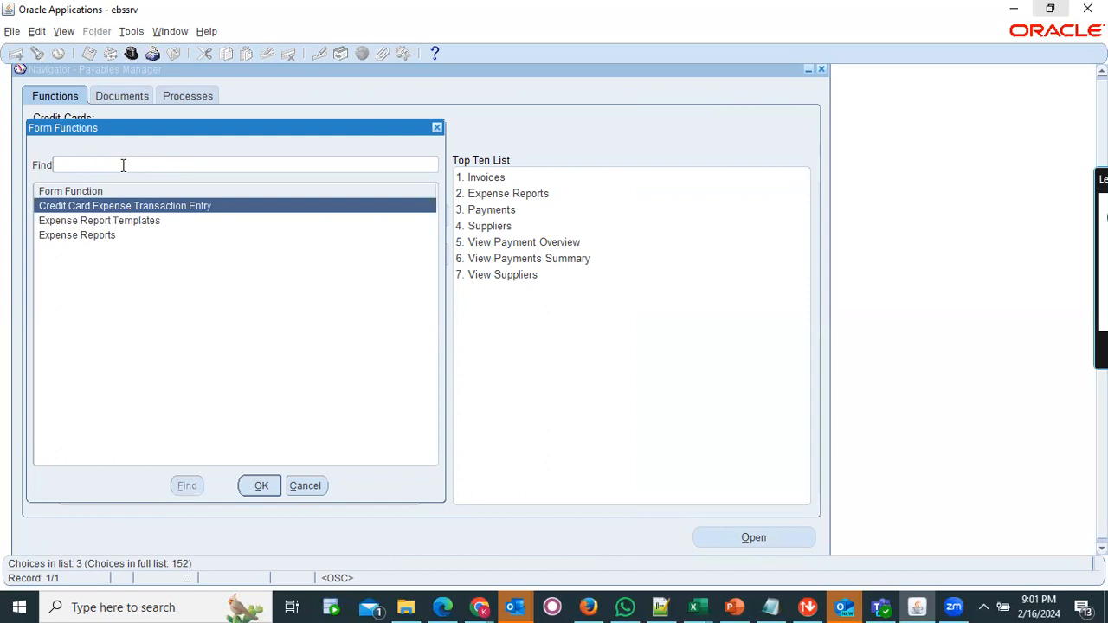
Reload the Home page in the browser, return to Oracle Applications and dismiss the form functions search
key(alt+Tab)
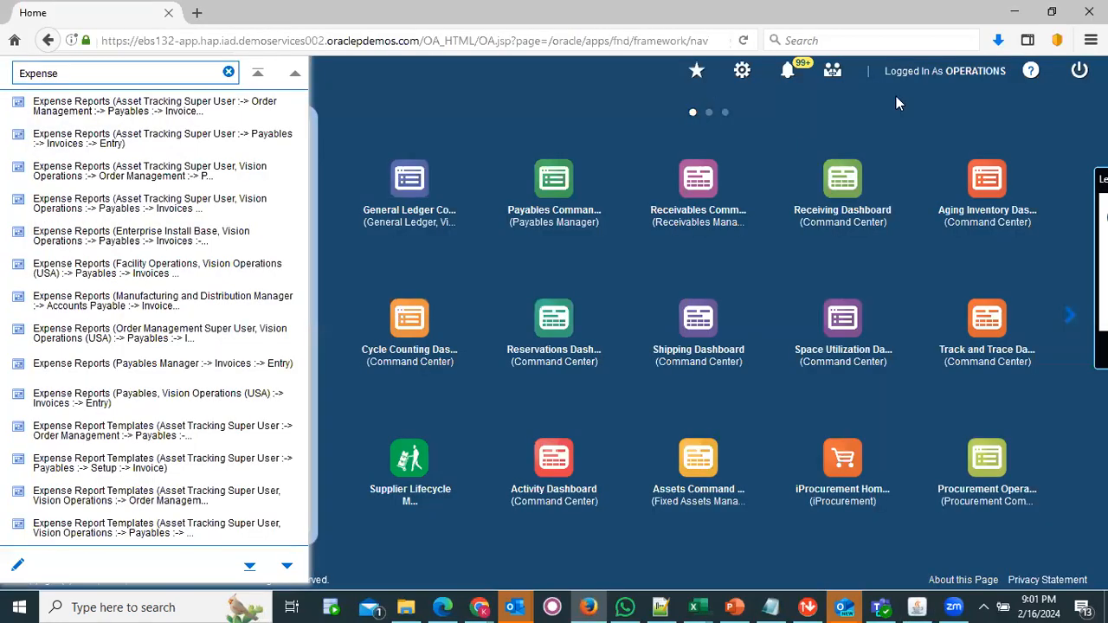
click(744, 40)
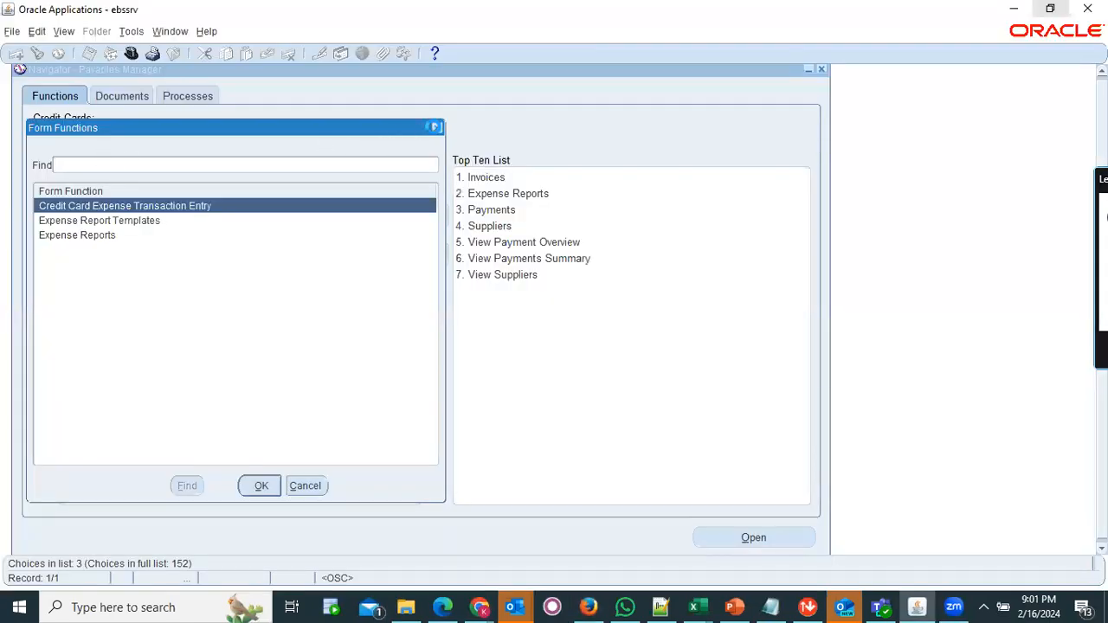
click(437, 129)
Find responsibilities matching %Expense%, switch to iExpenses and open its Expenses Home page
click(132, 53)
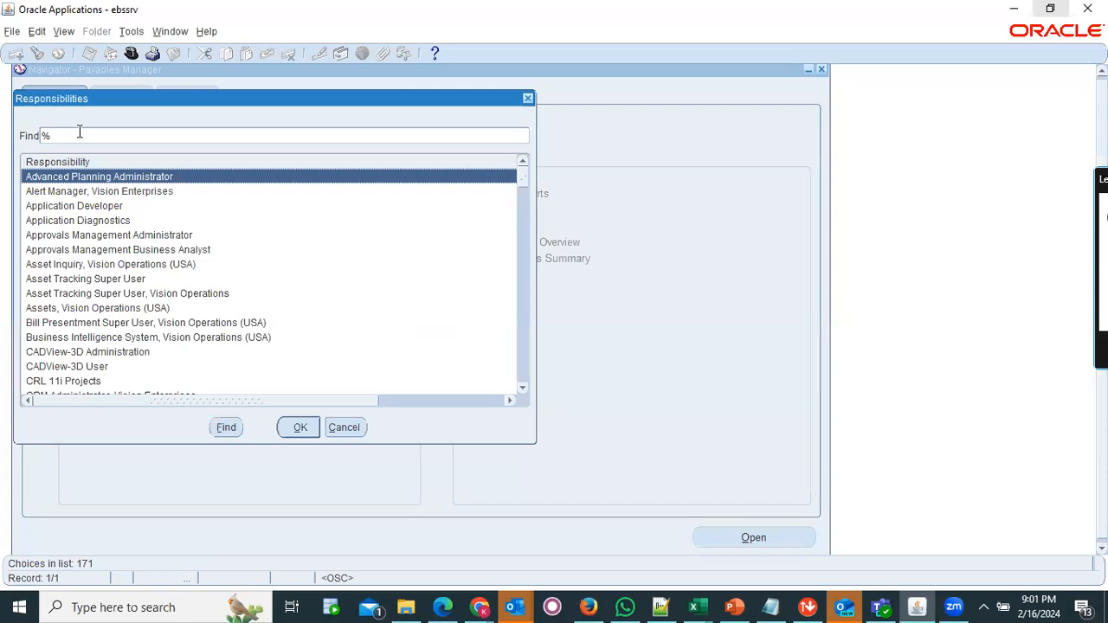
text(Expe)
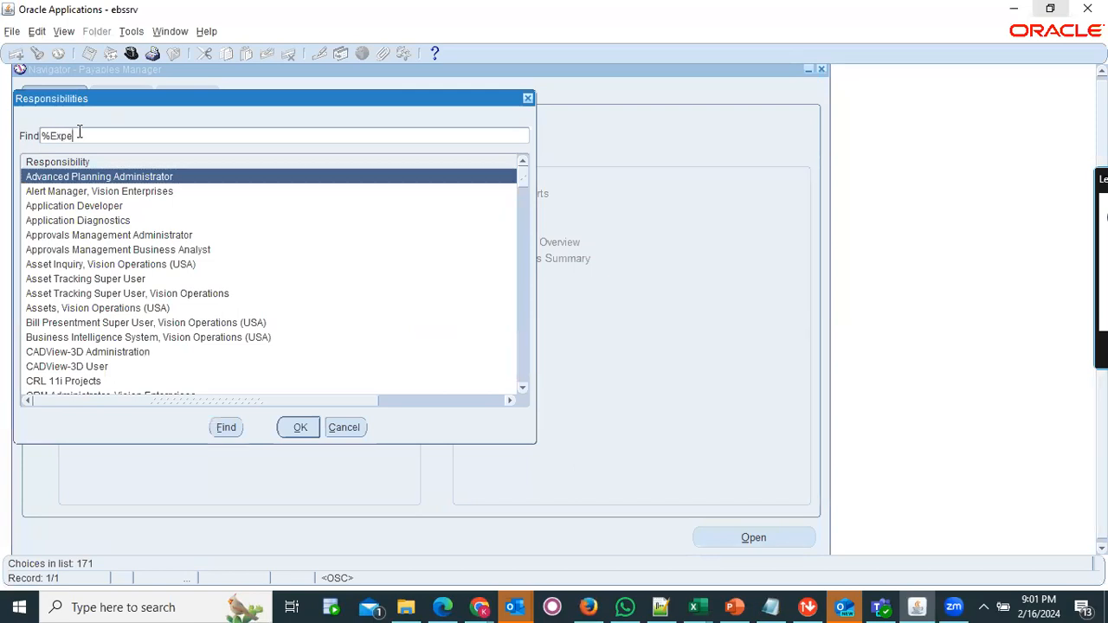
key(BackSpace)
text(ense%)
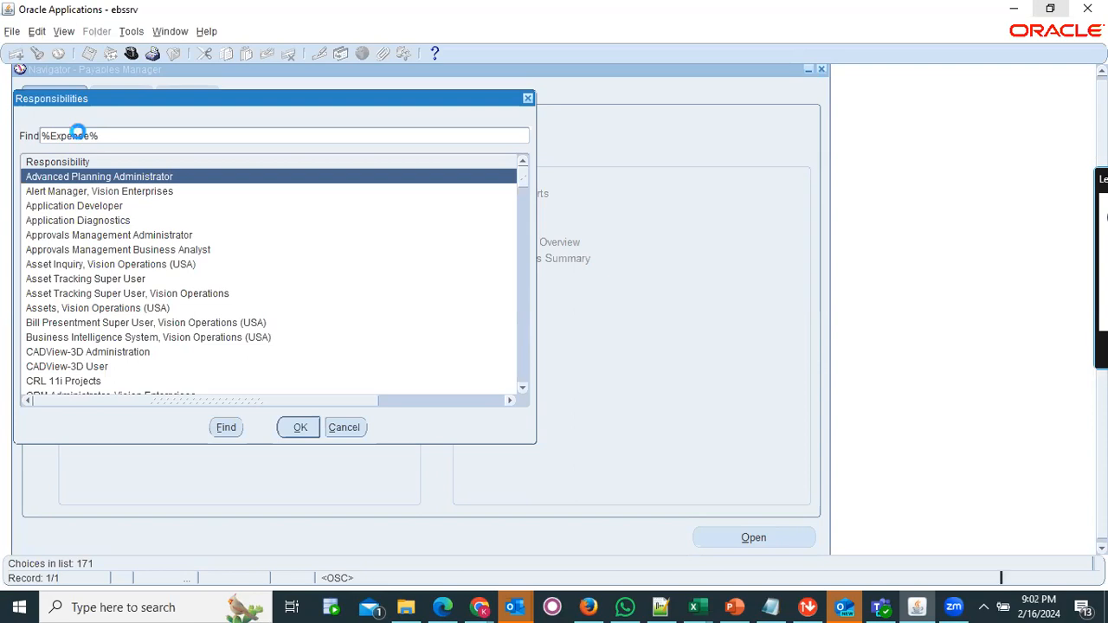
click(64, 209)
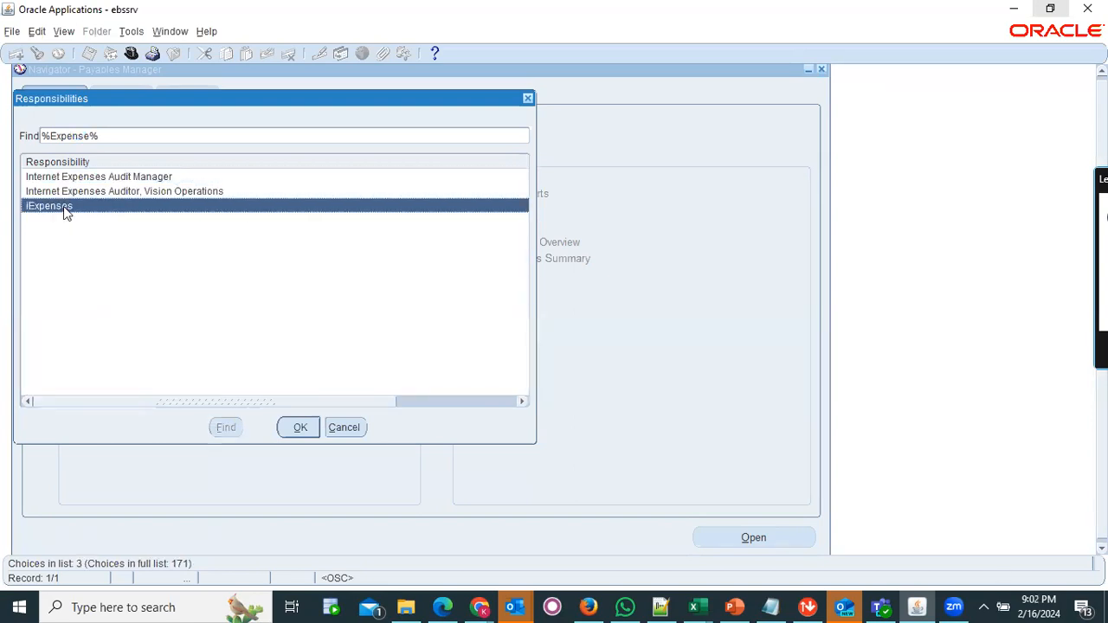
double_click(293, 213)
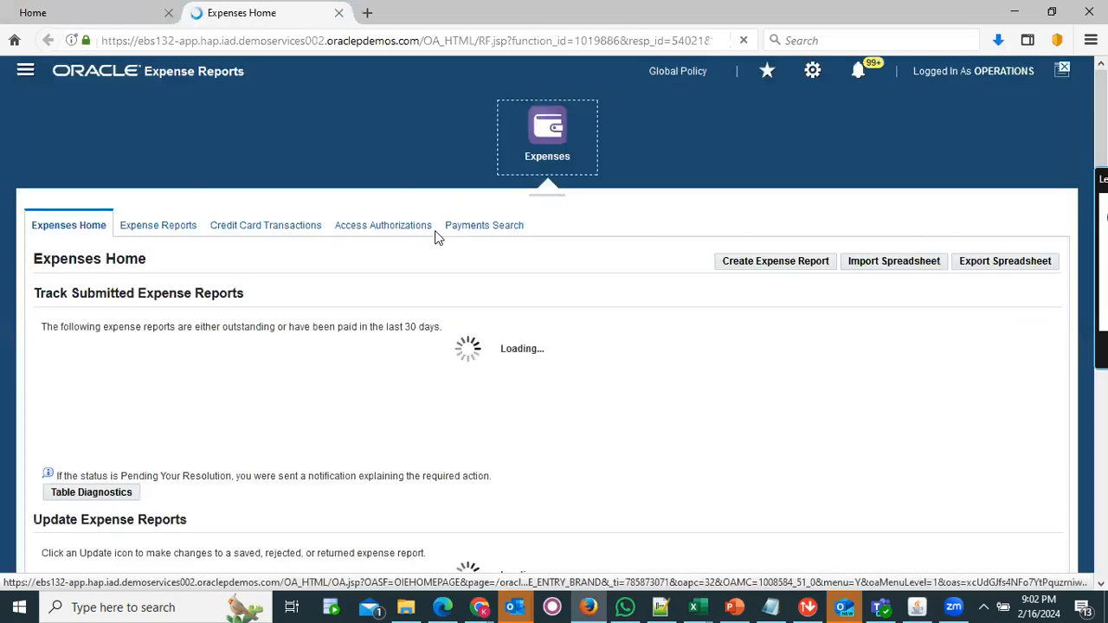
Create an expense report with the Nairobi Reimbursement Exp template and proceed to the Cash and Other Expenses stage
click(786, 270)
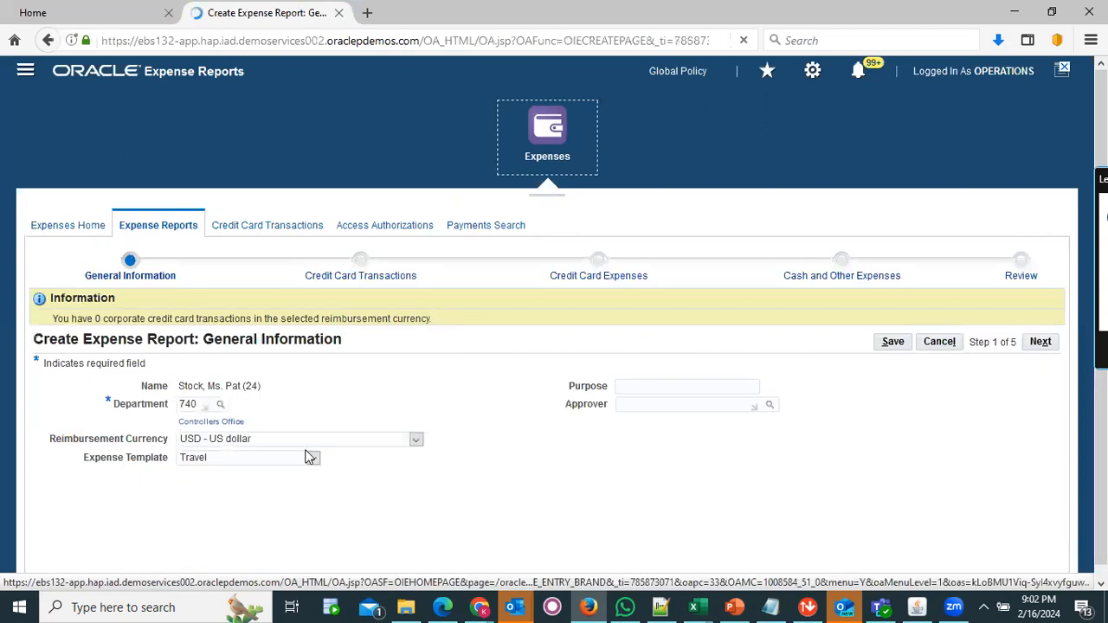
click(313, 458)
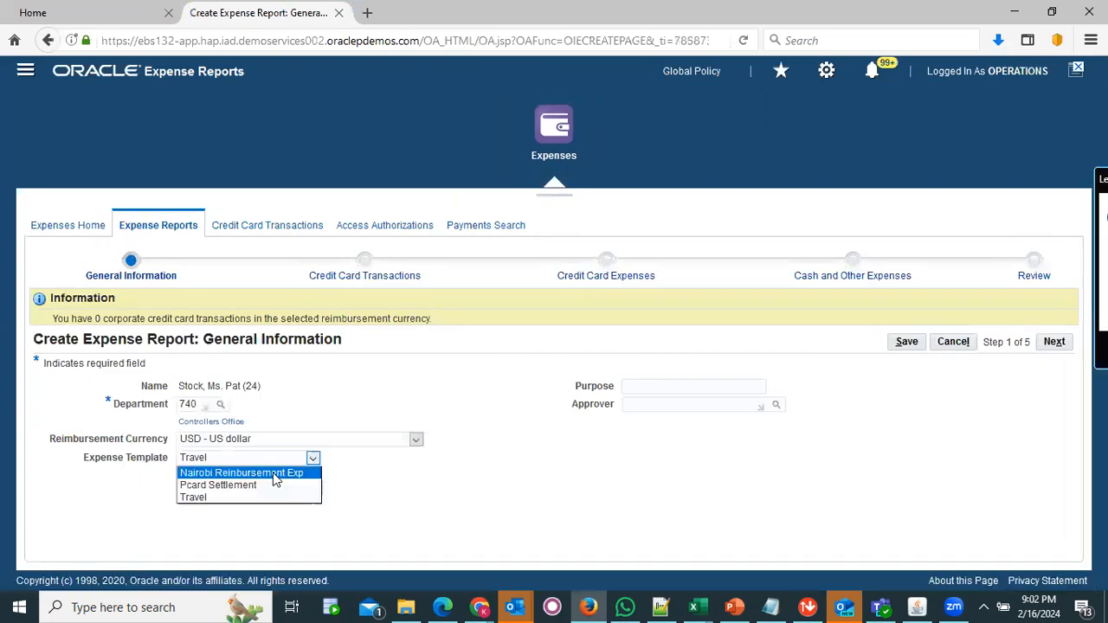
click(273, 474)
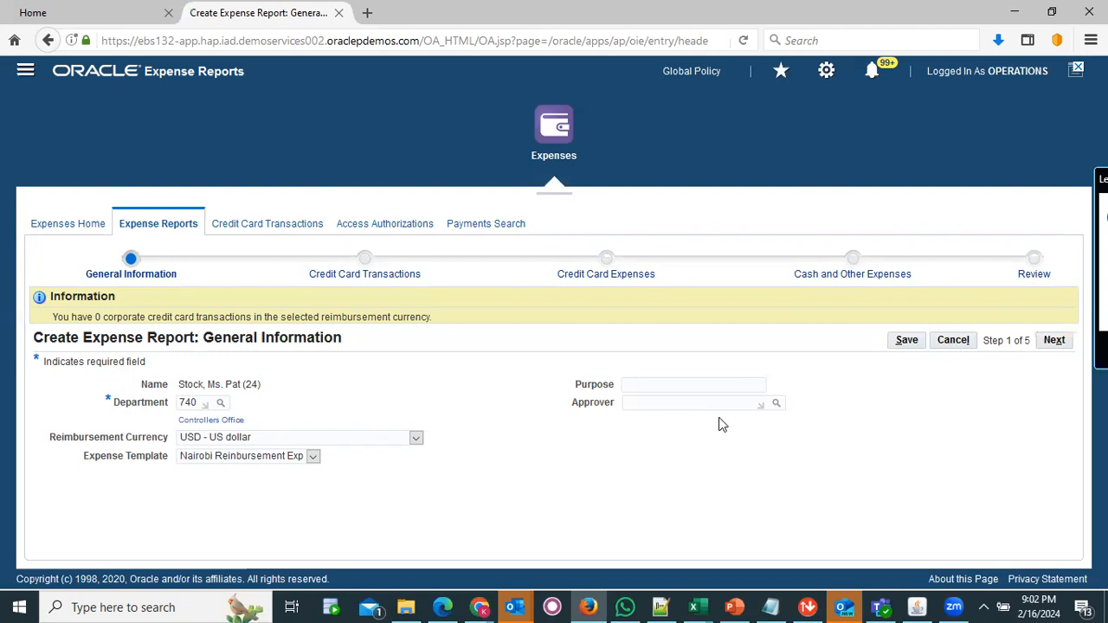
click(1053, 341)
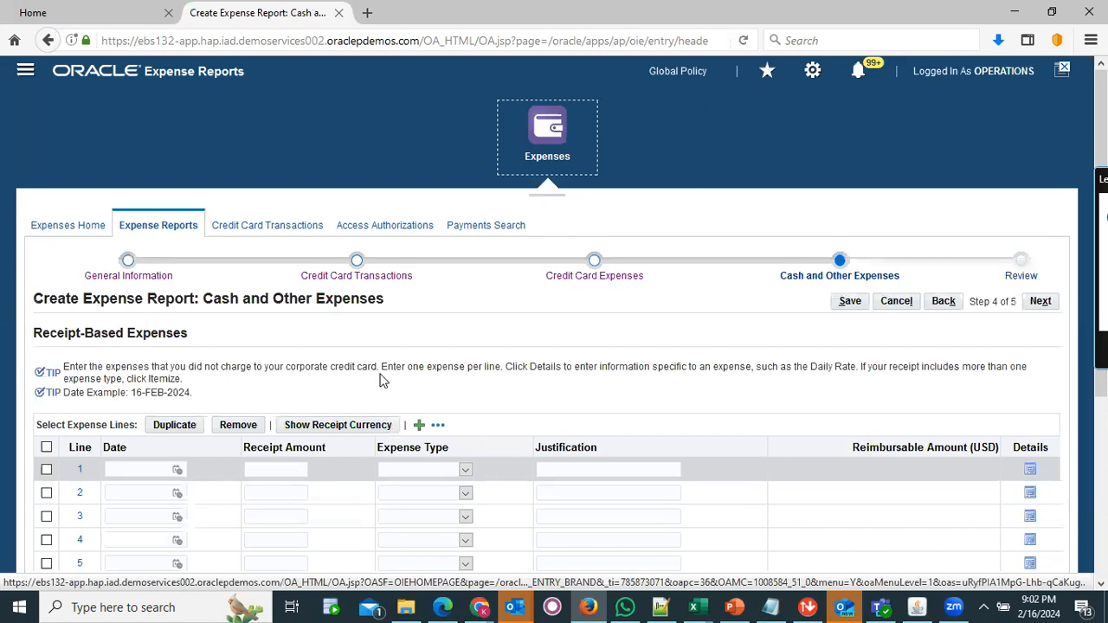
Check the expense types available for receipt-based expense line 1 in the new report
scroll(384, 379, down, 1)
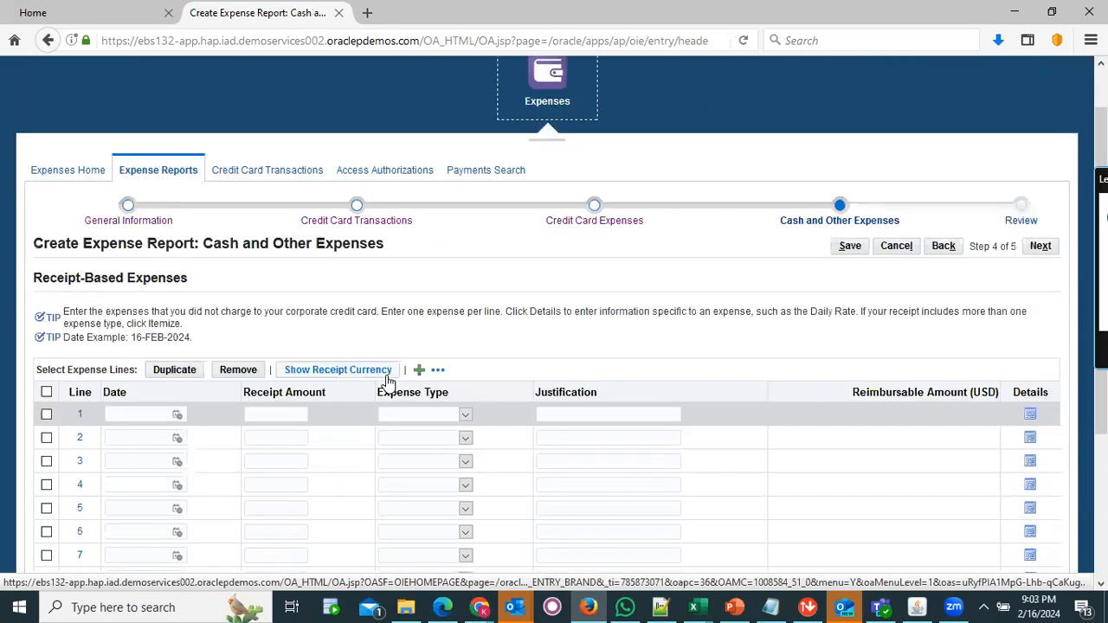
click(466, 418)
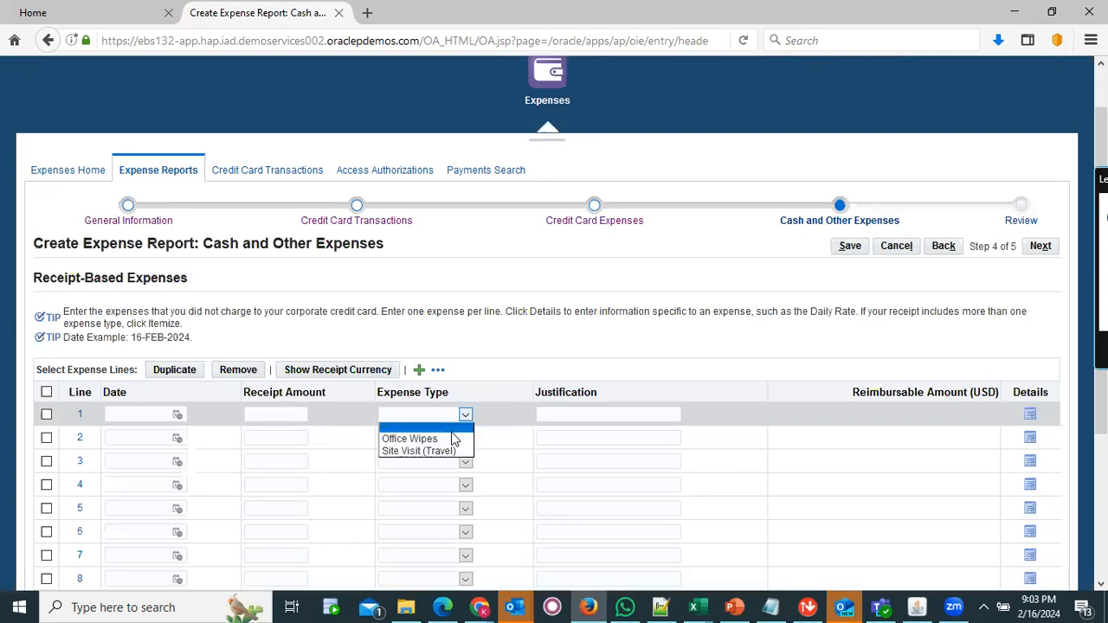